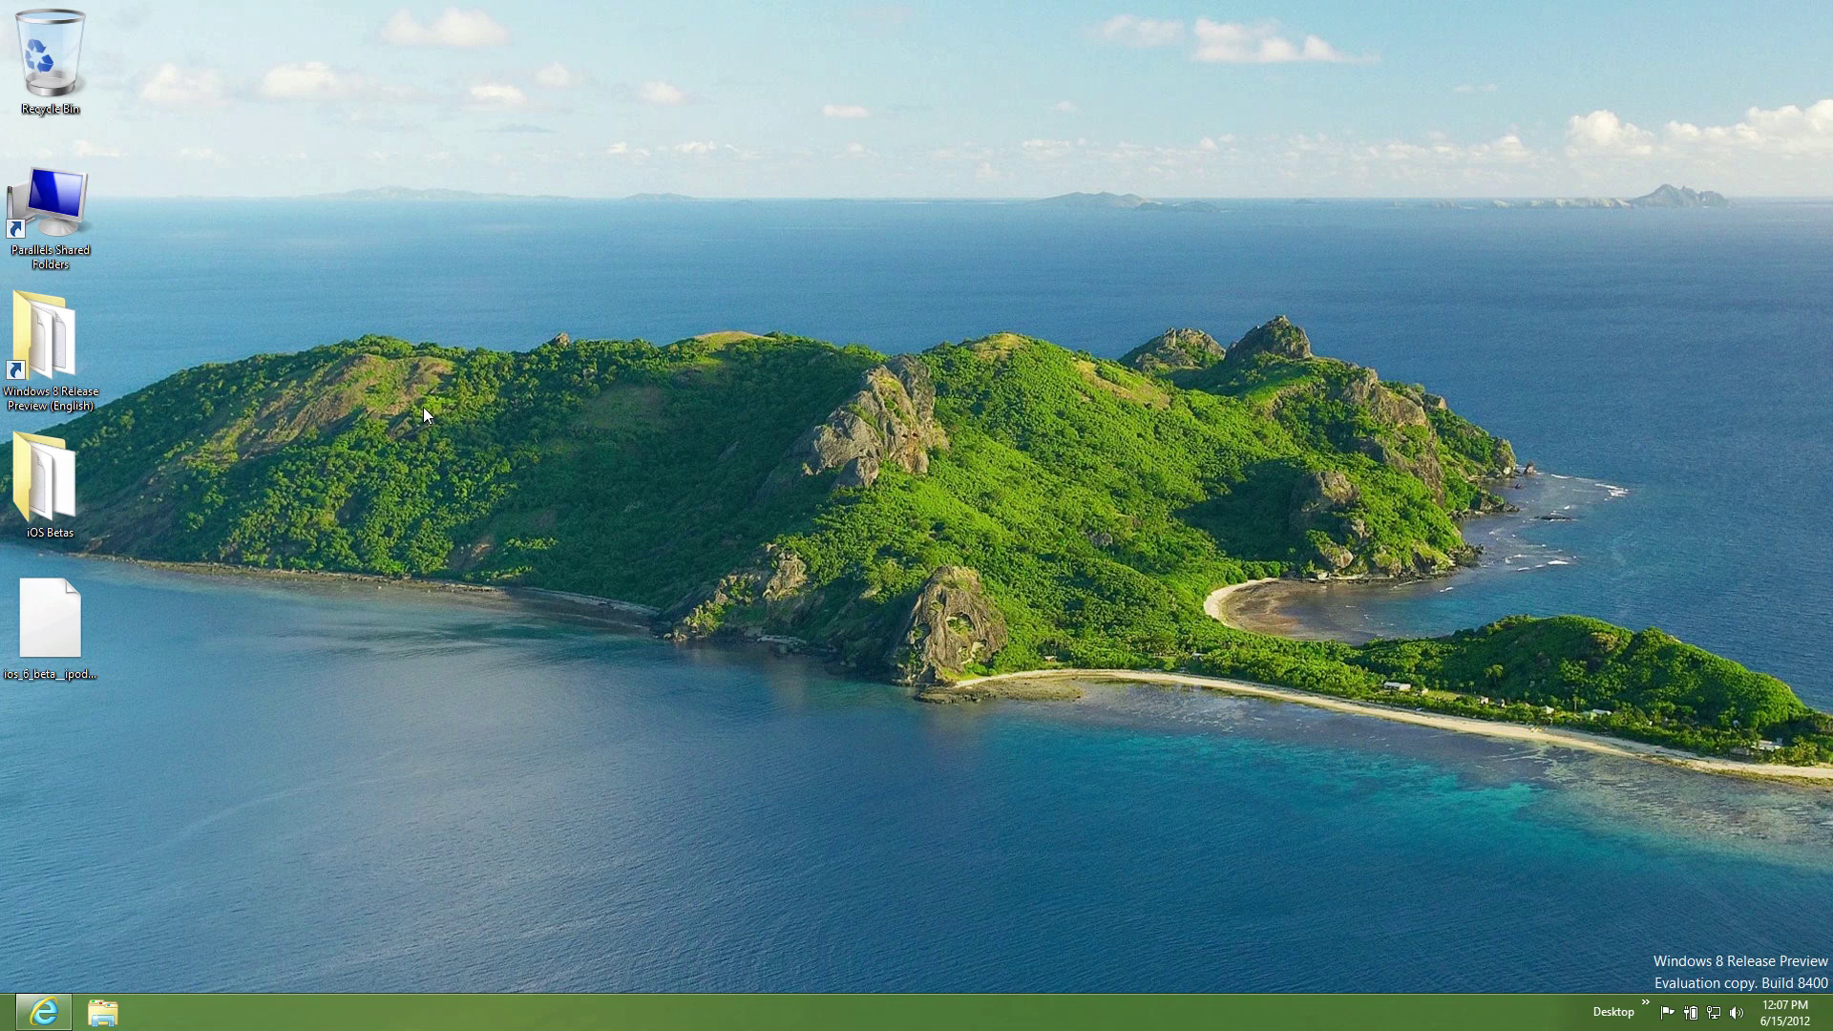
# Check the .dmg file's full name and extension in rename mode, keeping ios_6_beta__ipod_touch_4th_generation__10a5316k.dmg unchanged.
pyautogui.click(59, 609)
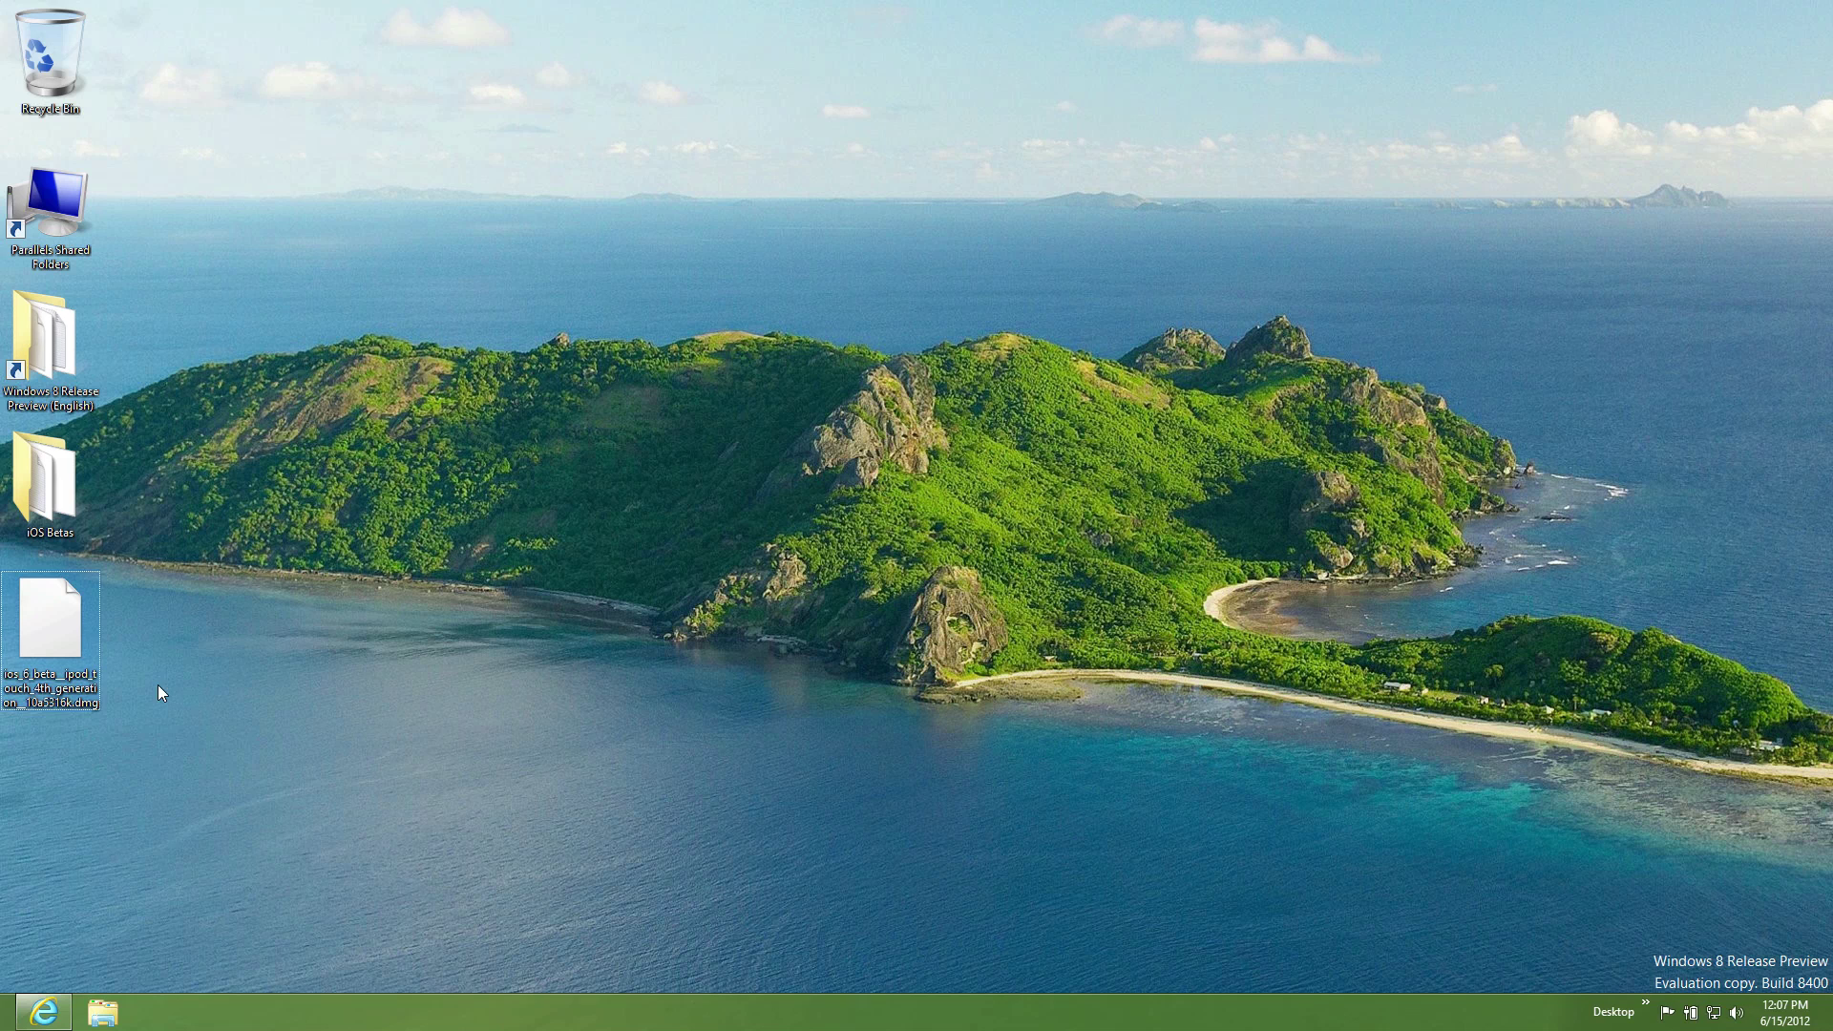
pyautogui.rightClick(28, 668)
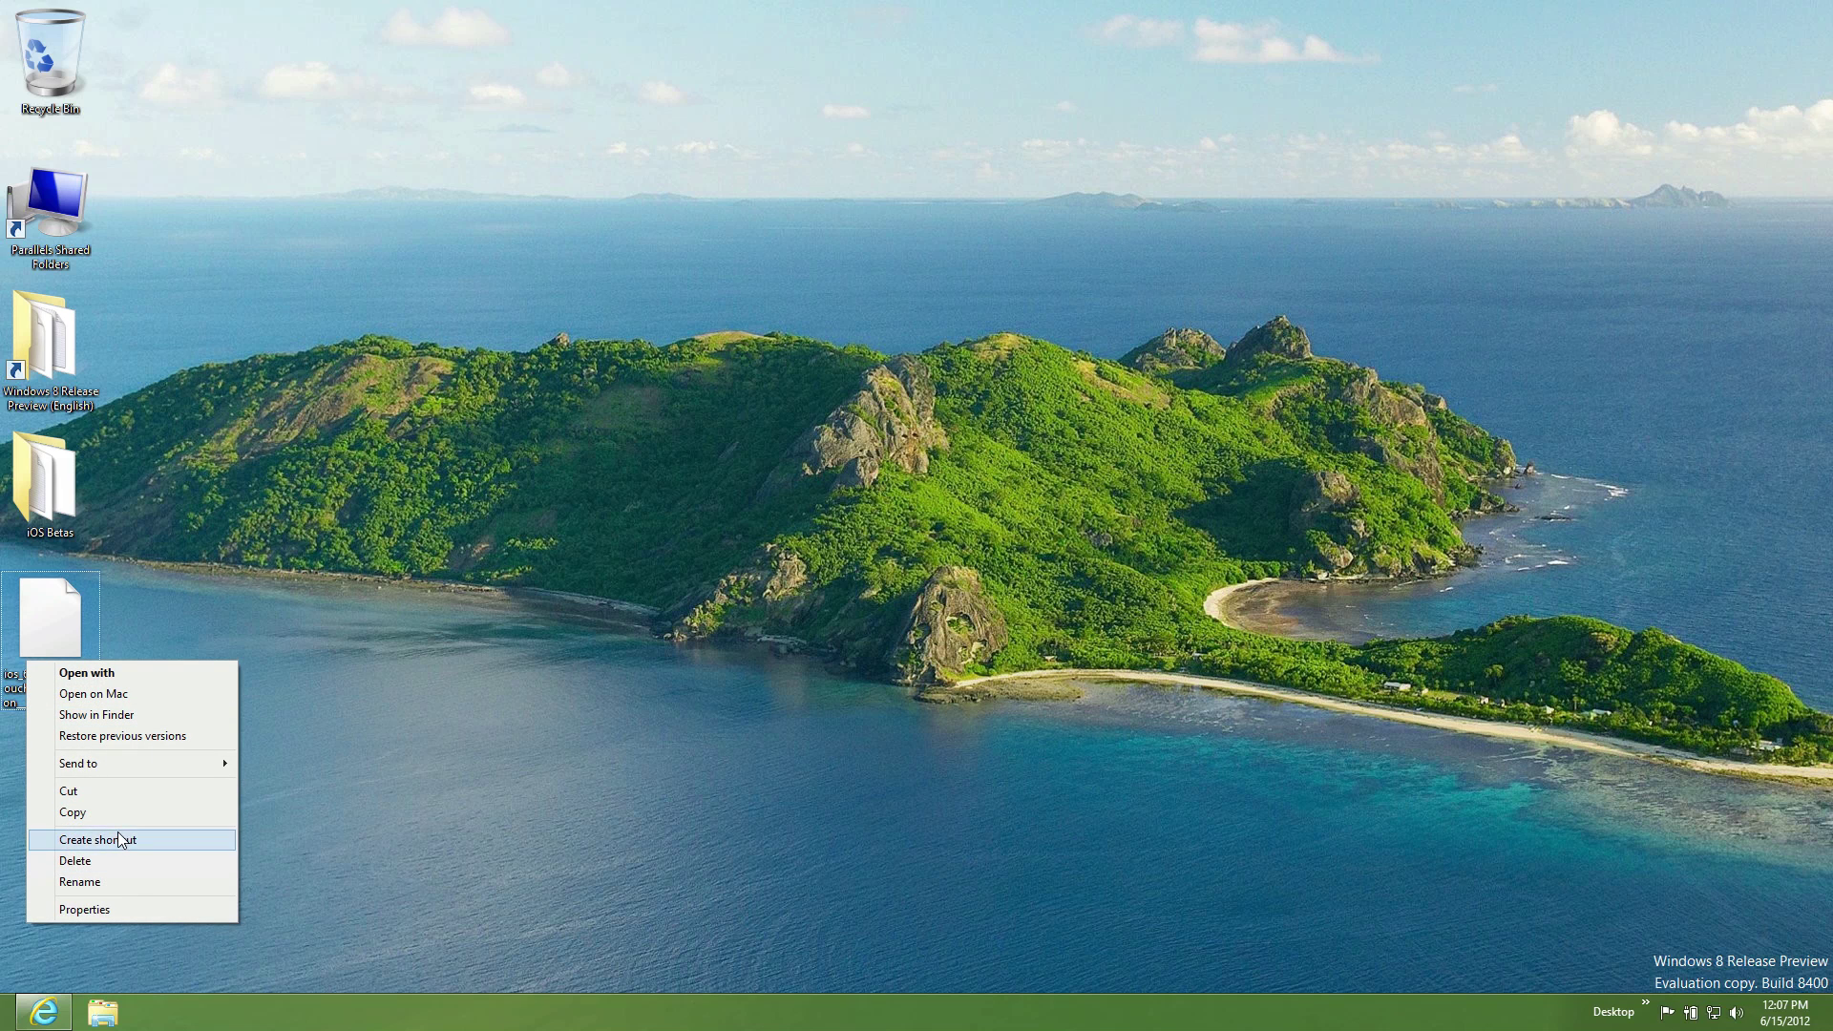
pyautogui.click(106, 878)
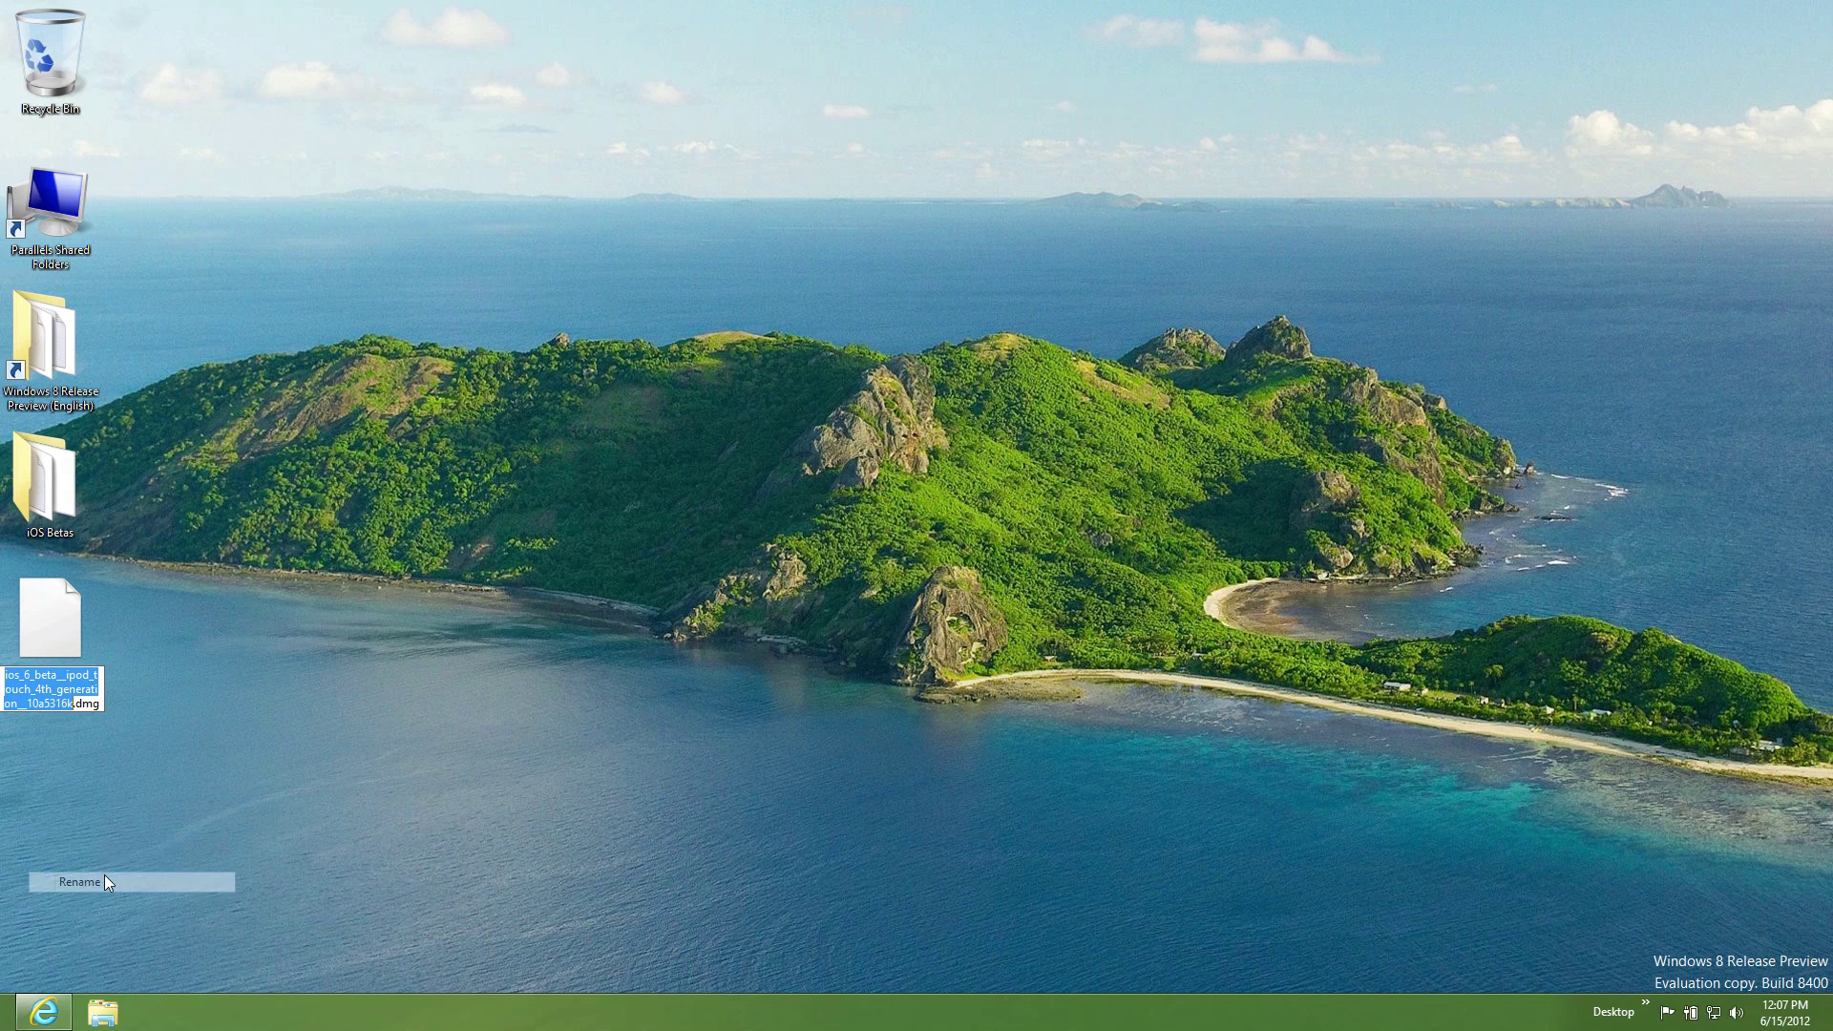
pyautogui.doubleClick(90, 704)
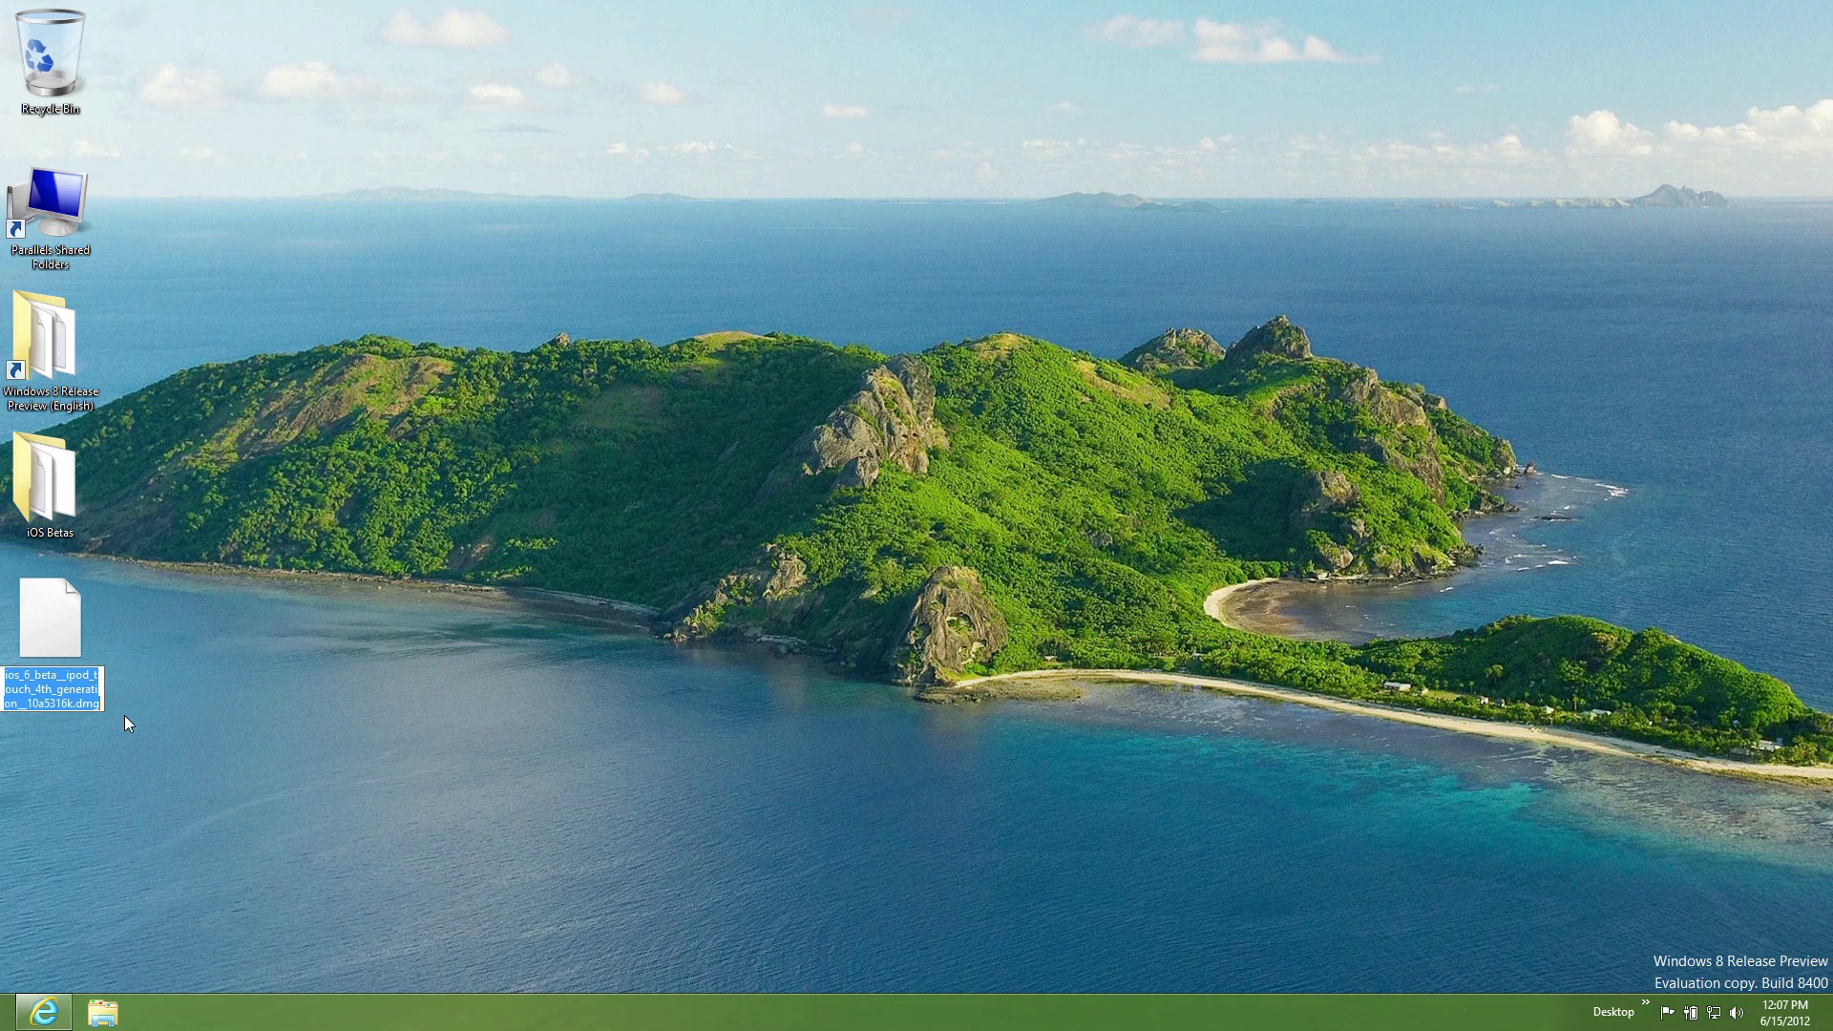
pyautogui.click(94, 706)
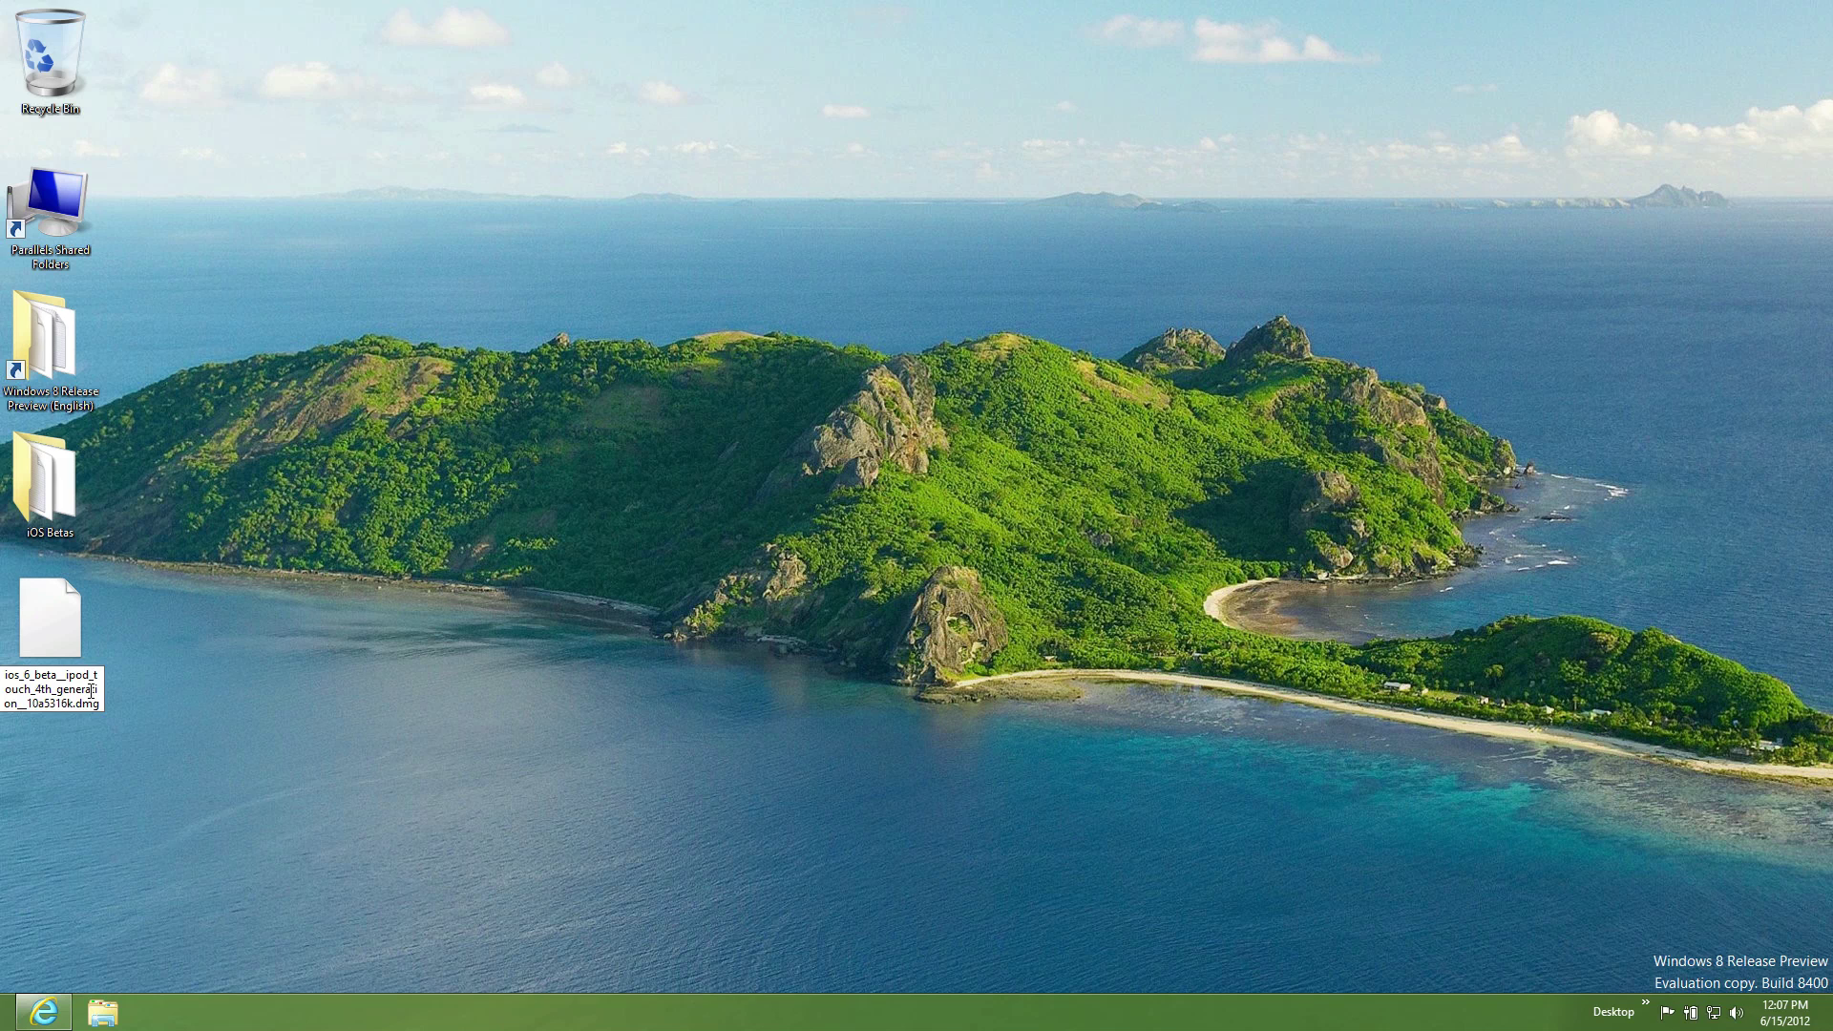
pyautogui.doubleClick(82, 706)
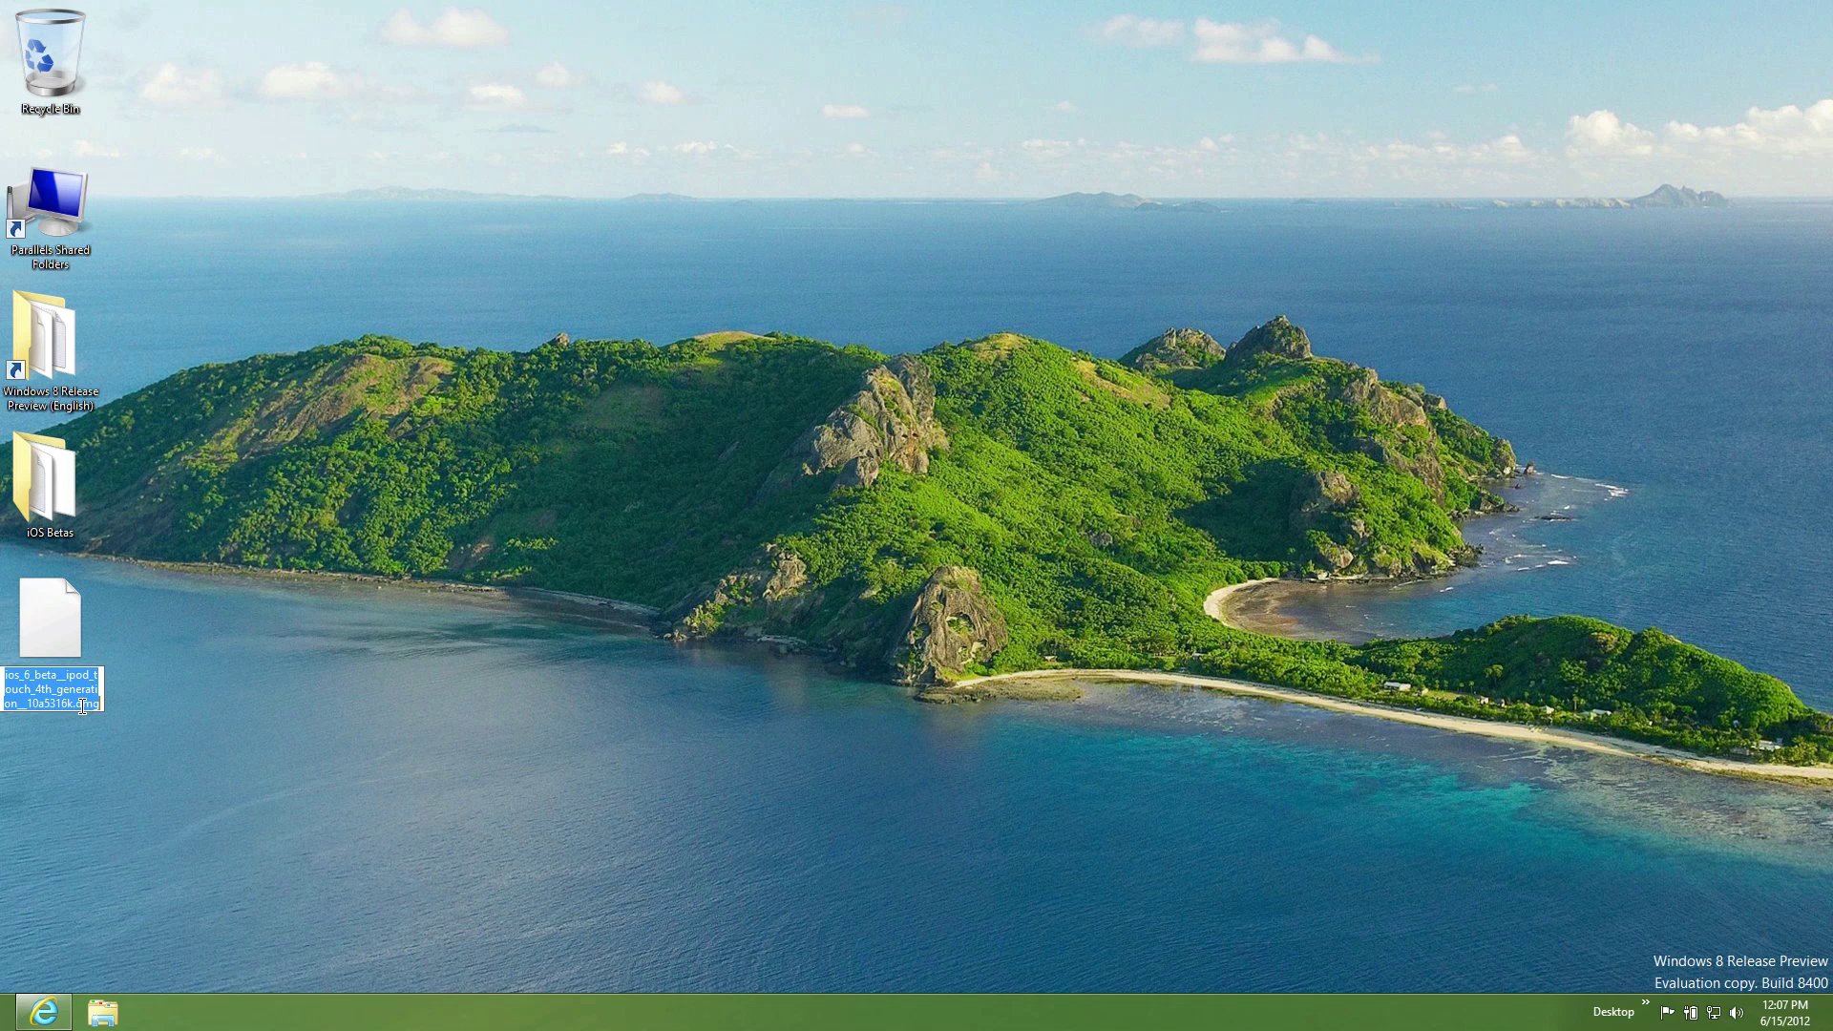
pyautogui.click(82, 706)
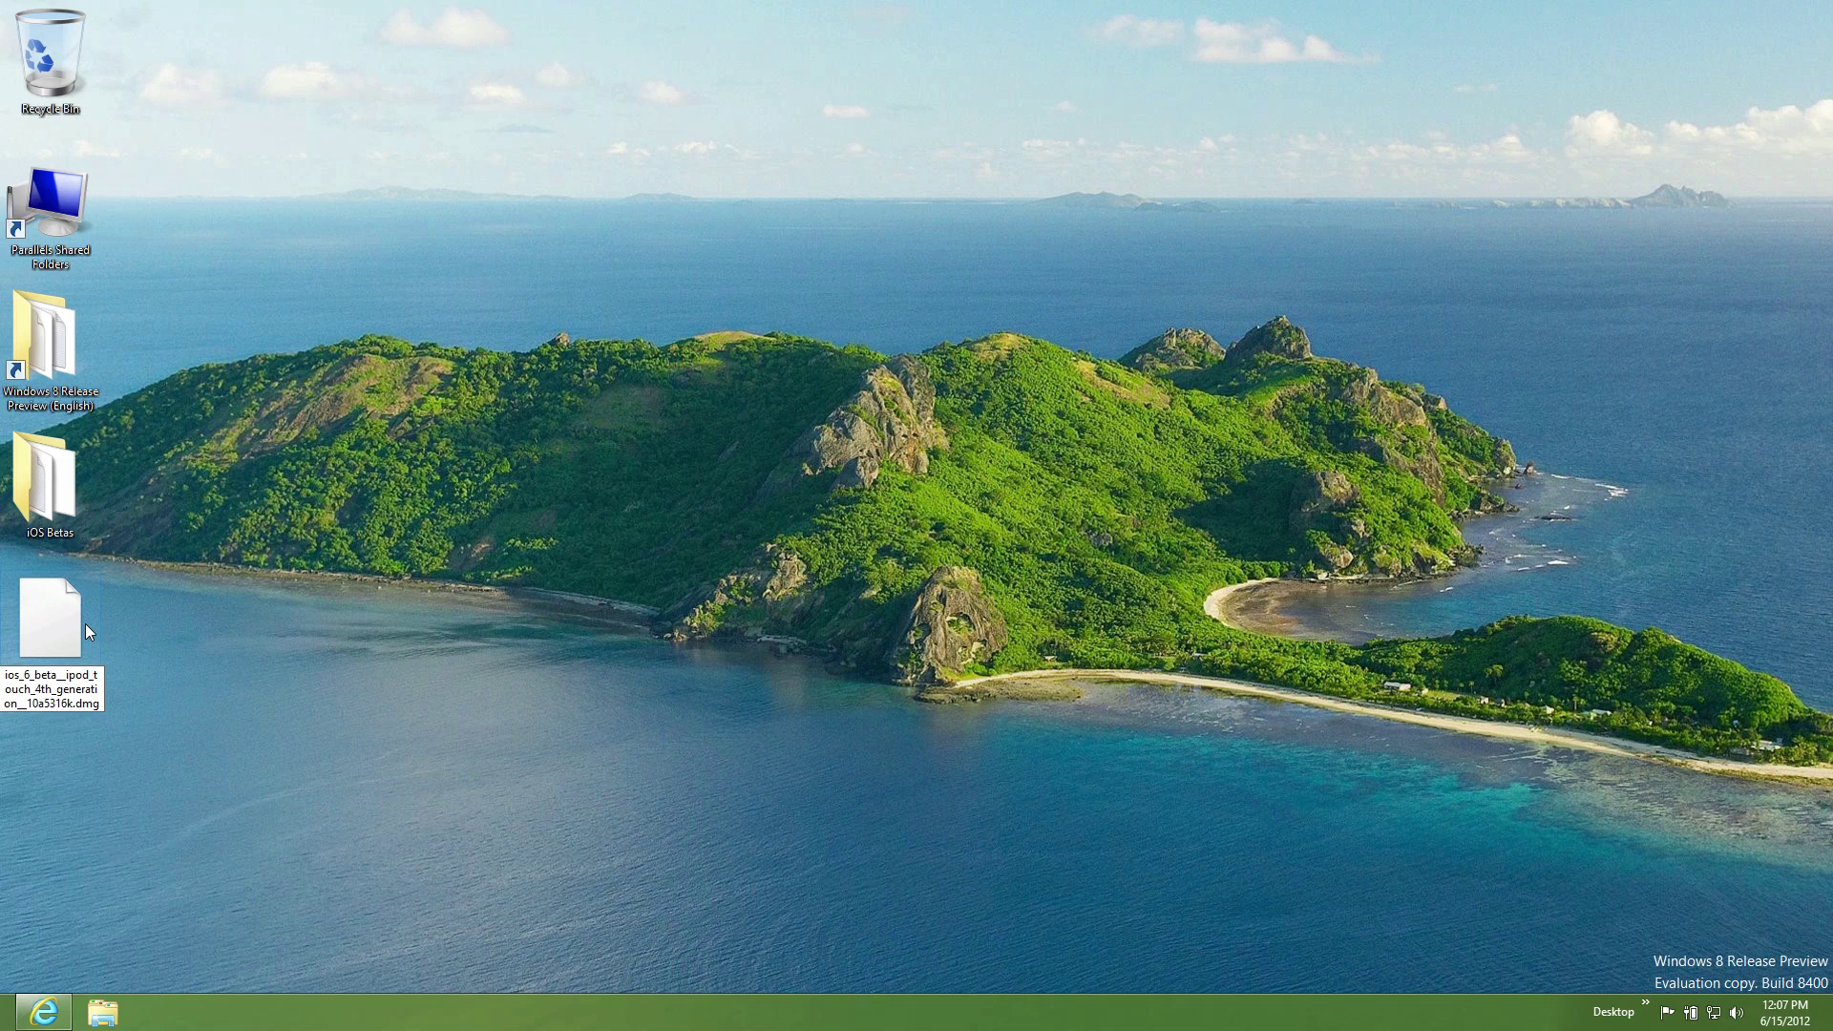
pyautogui.click(203, 586)
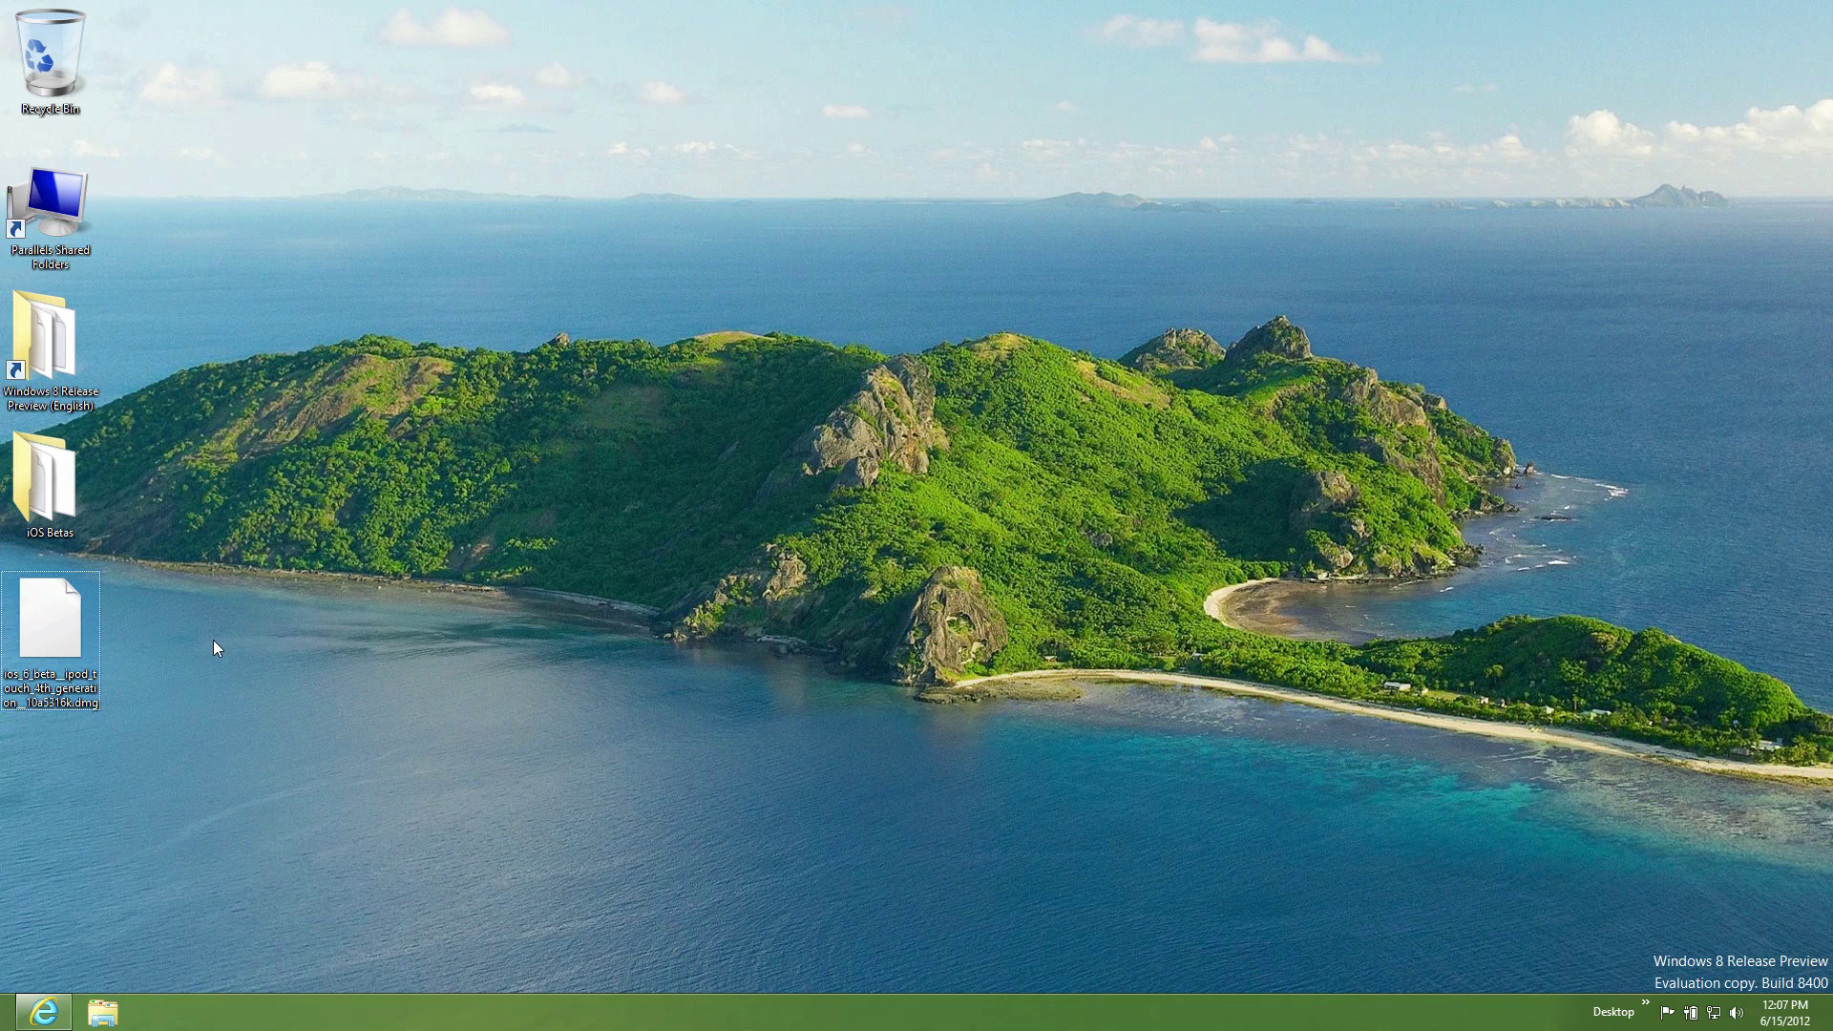
# Open the official PowerISO website from the Google results and enlarge the browser window.
pyautogui.click(43, 1011)
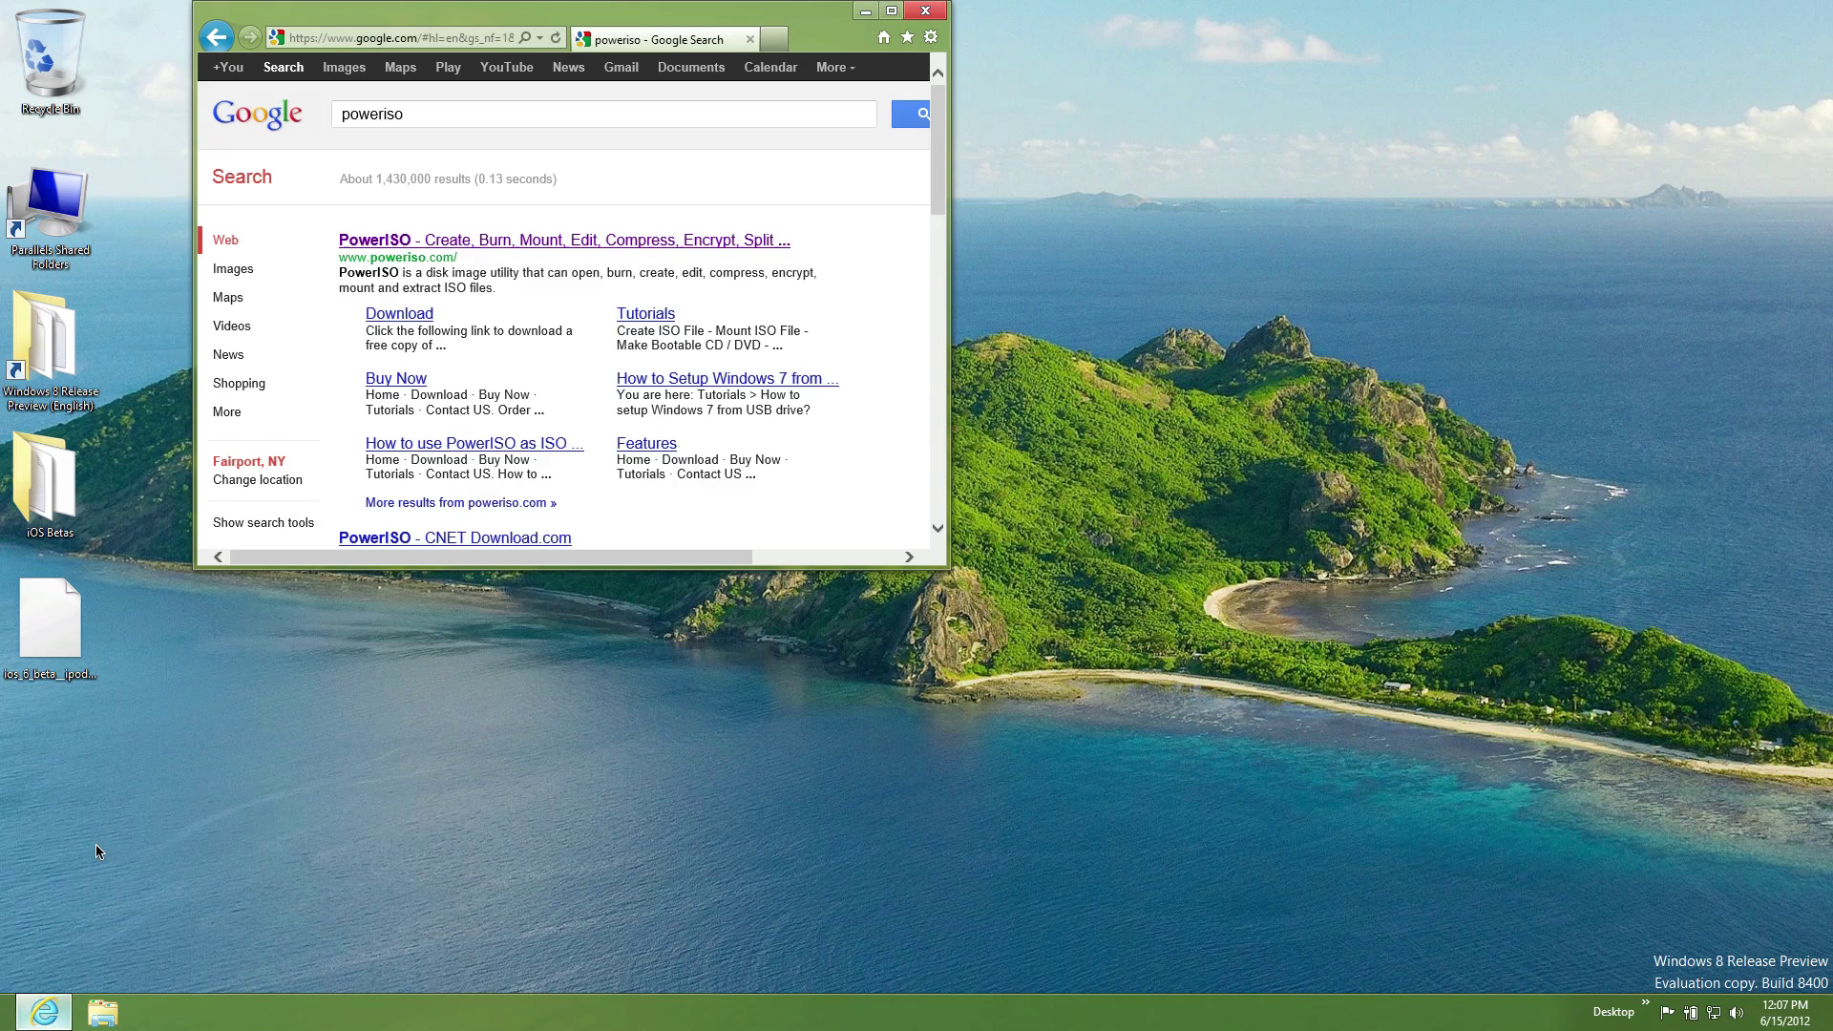
pyautogui.click(502, 252)
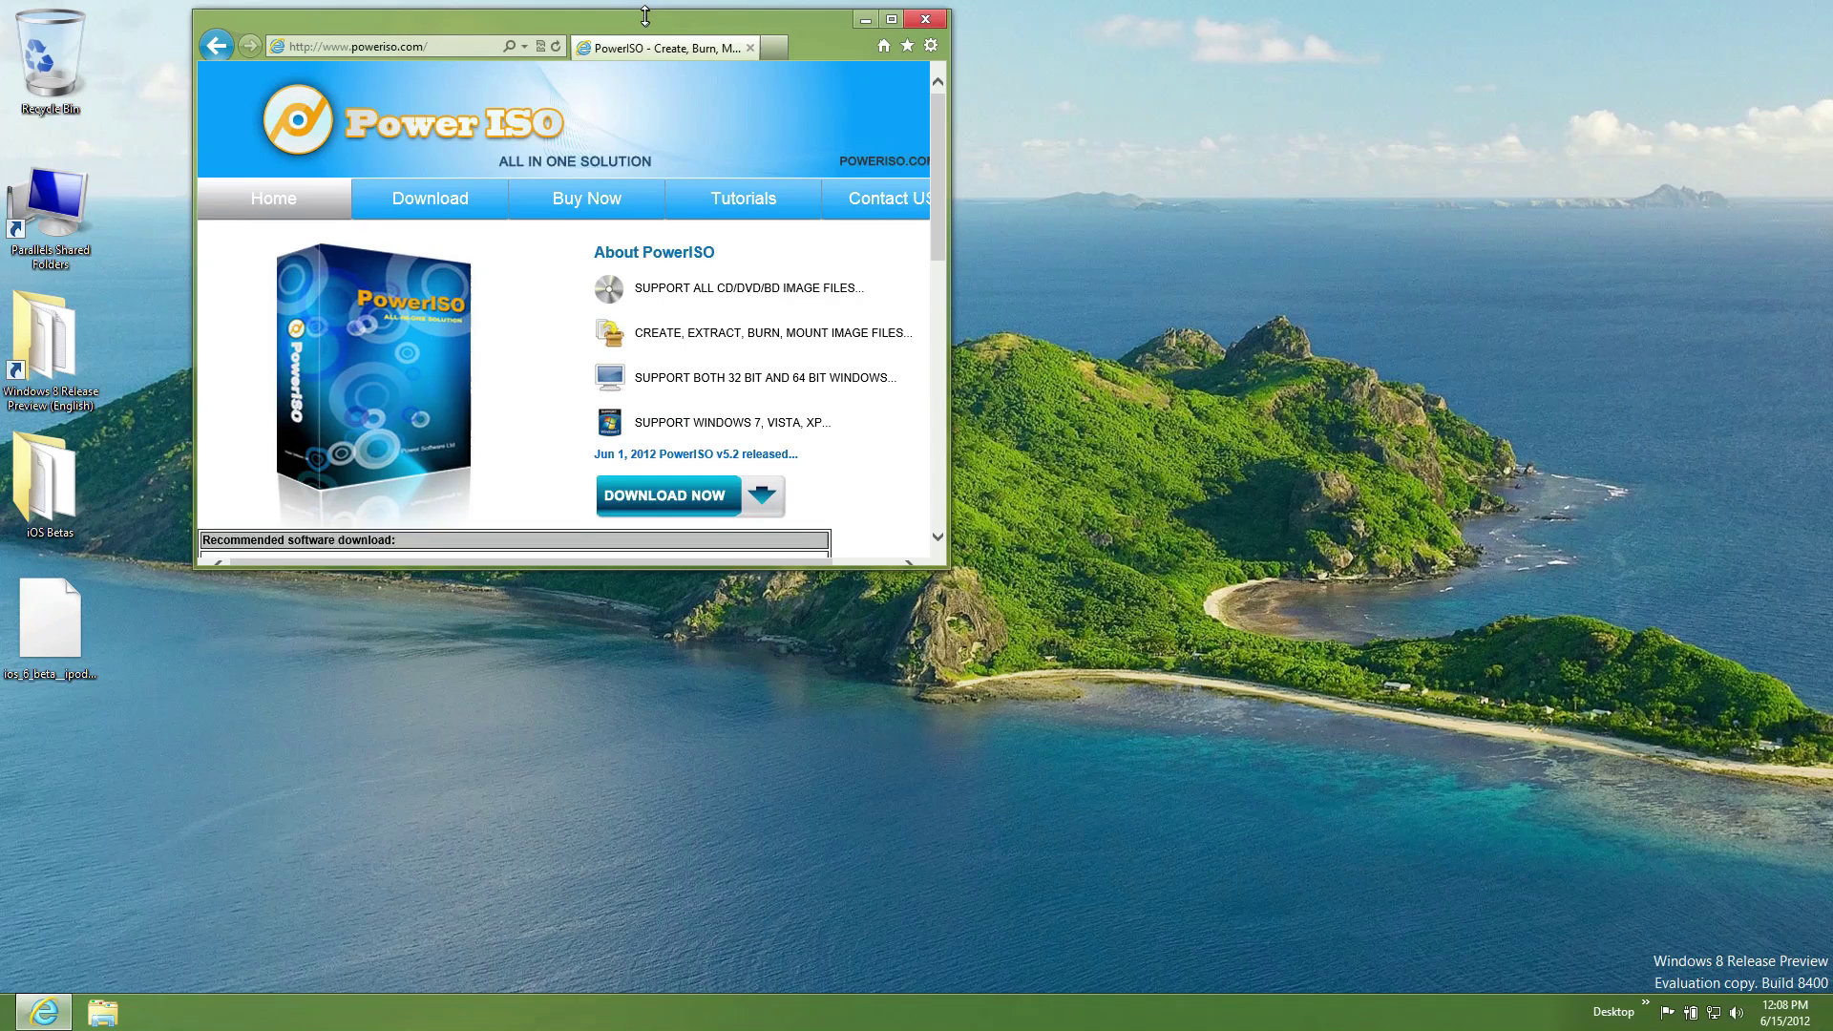
pyautogui.moveTo(949, 575); pyautogui.dragTo(1623, 914)
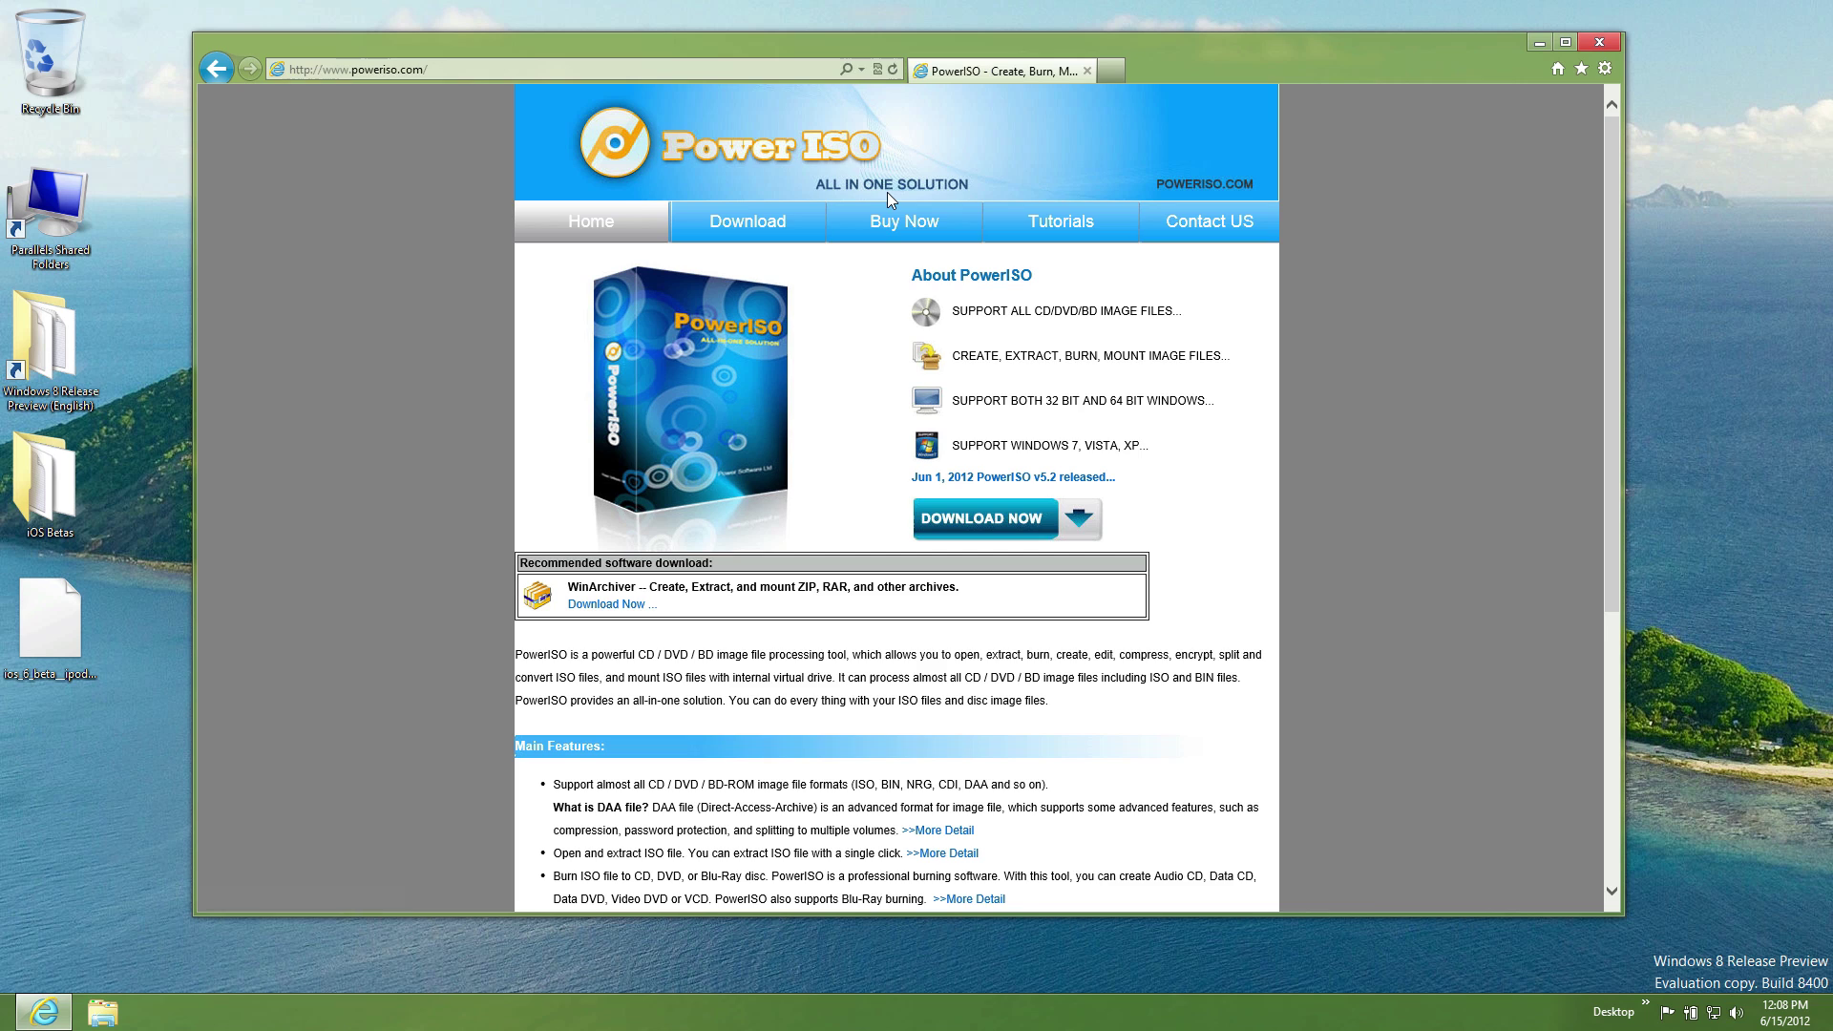
# Download and run PowerISO5.exe, maximize the browser, and show the downloads list.
pyautogui.click(977, 527)
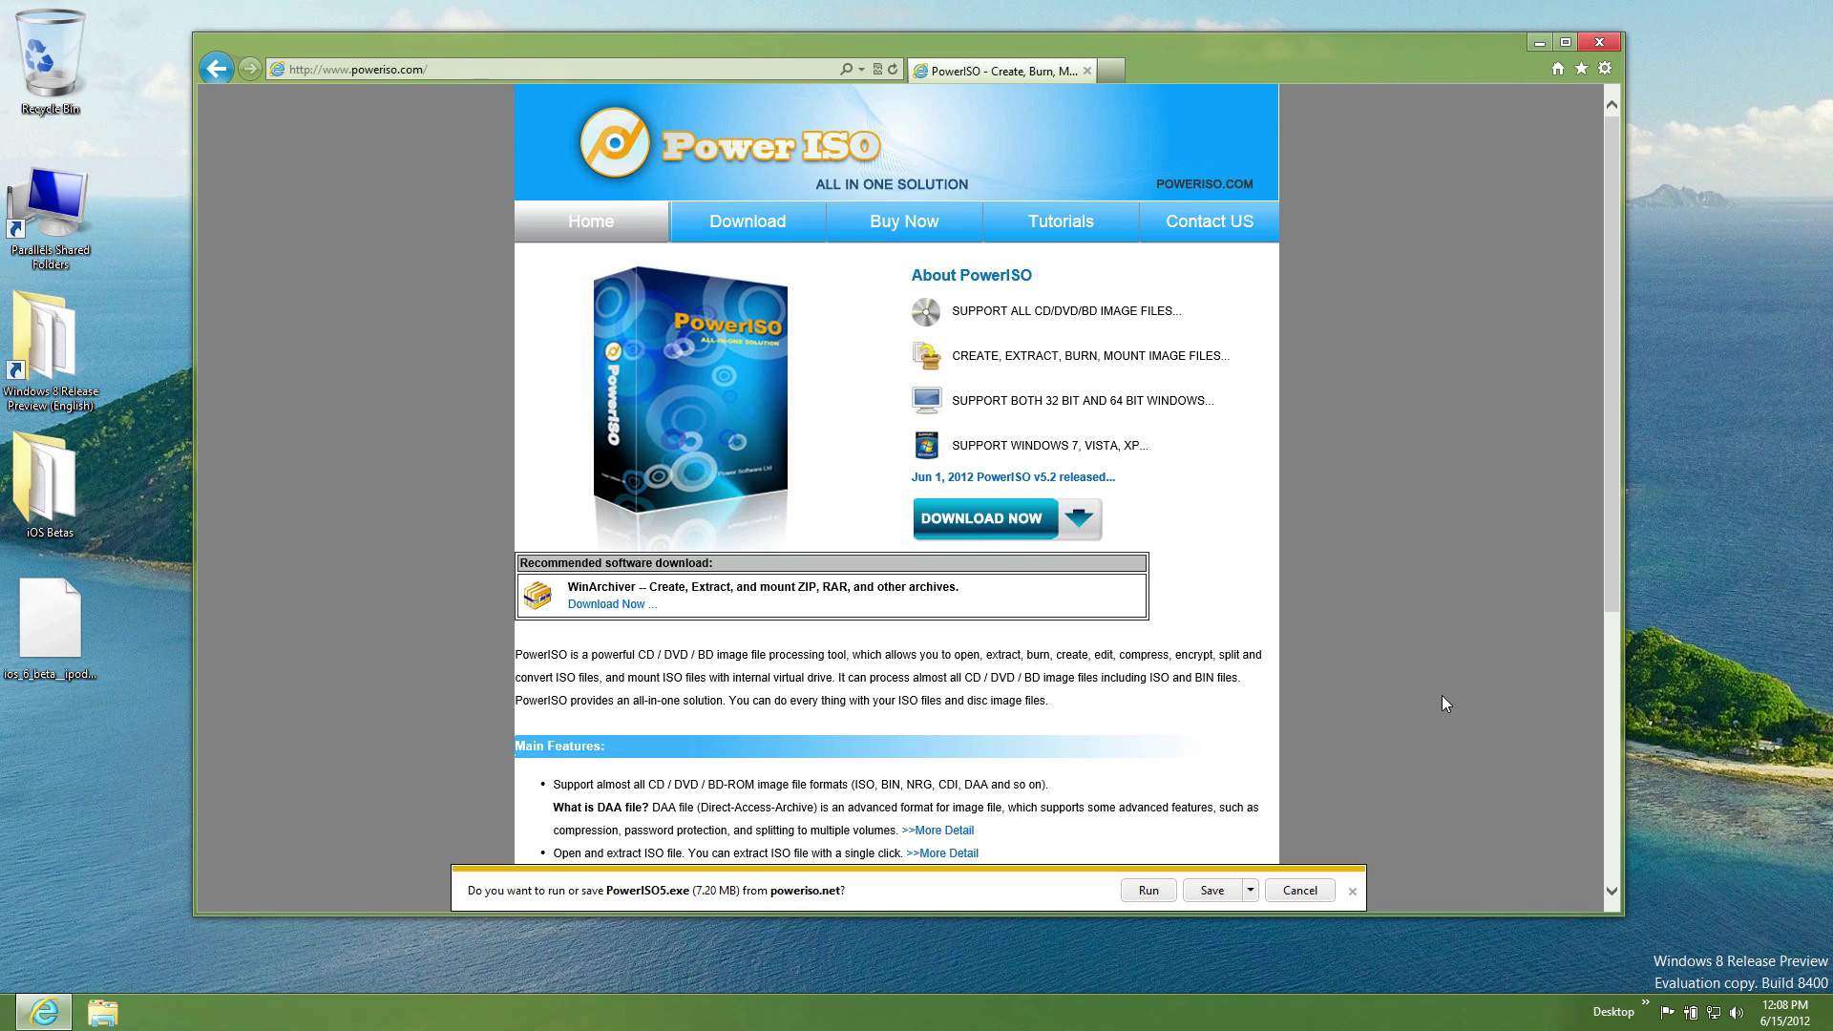
pyautogui.click(1148, 891)
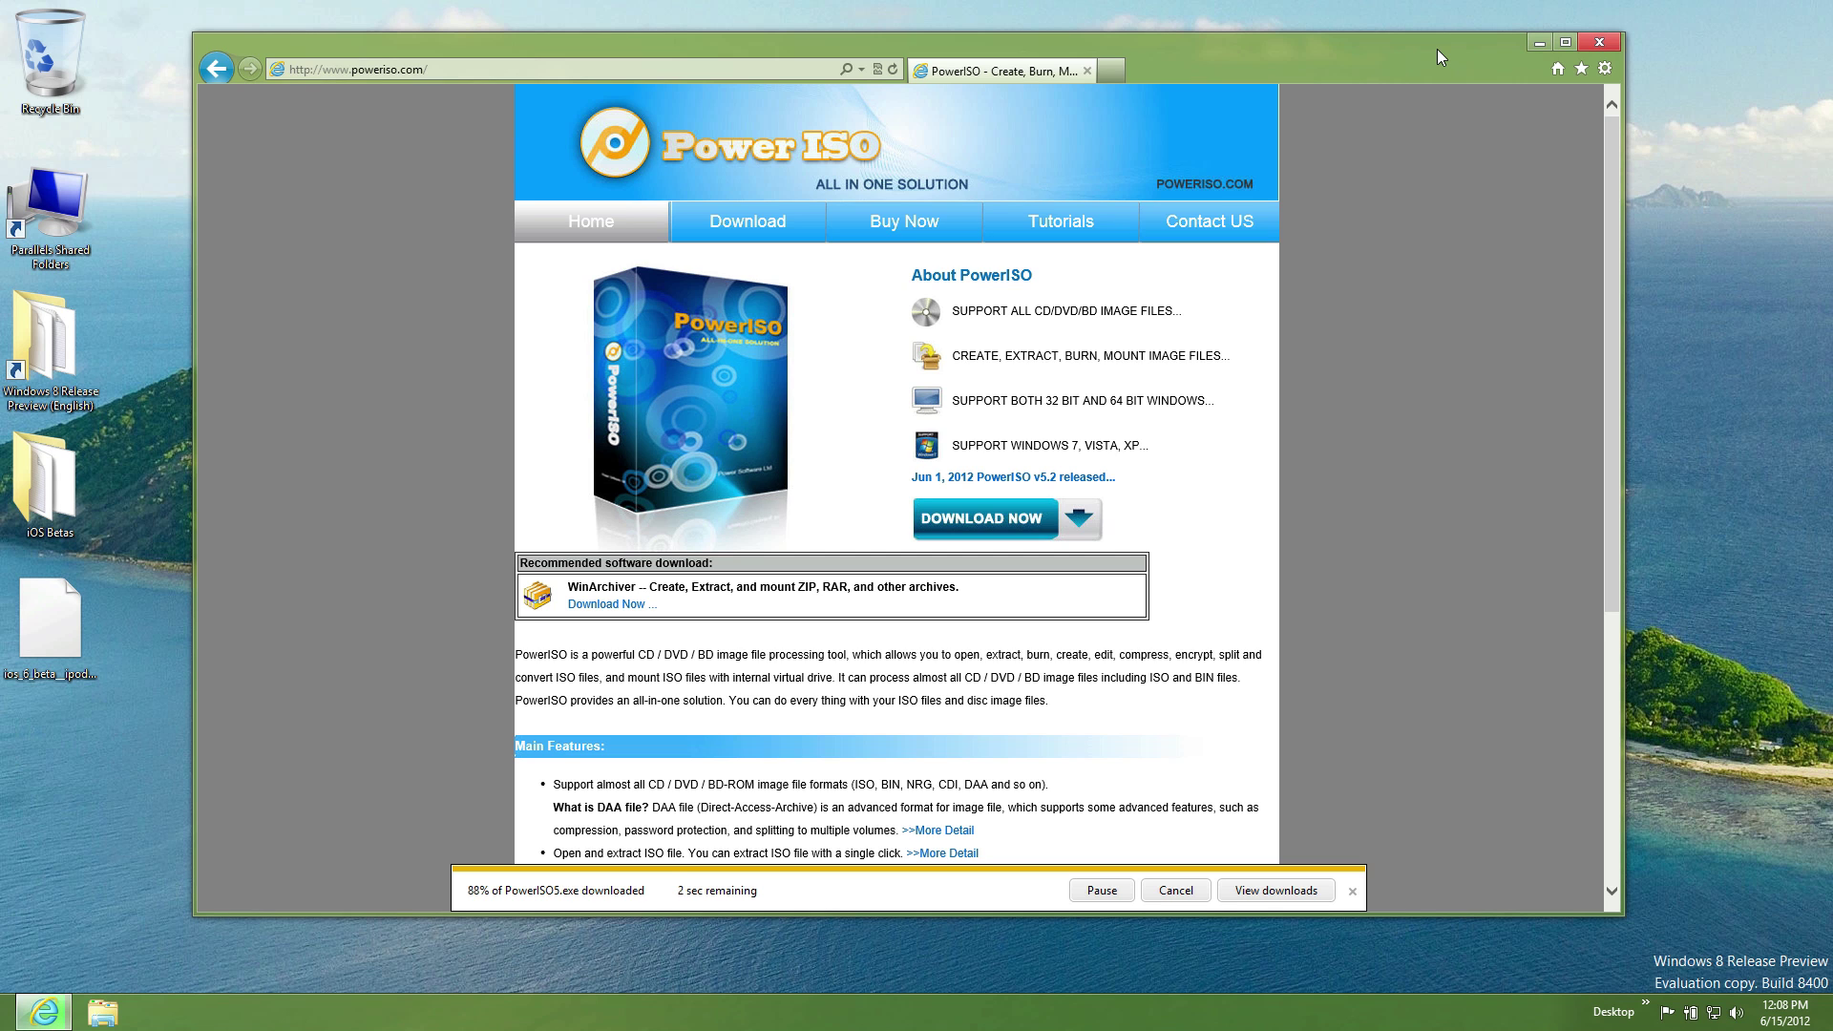
pyautogui.moveTo(1436, 49); pyautogui.dragTo(1374, 2)
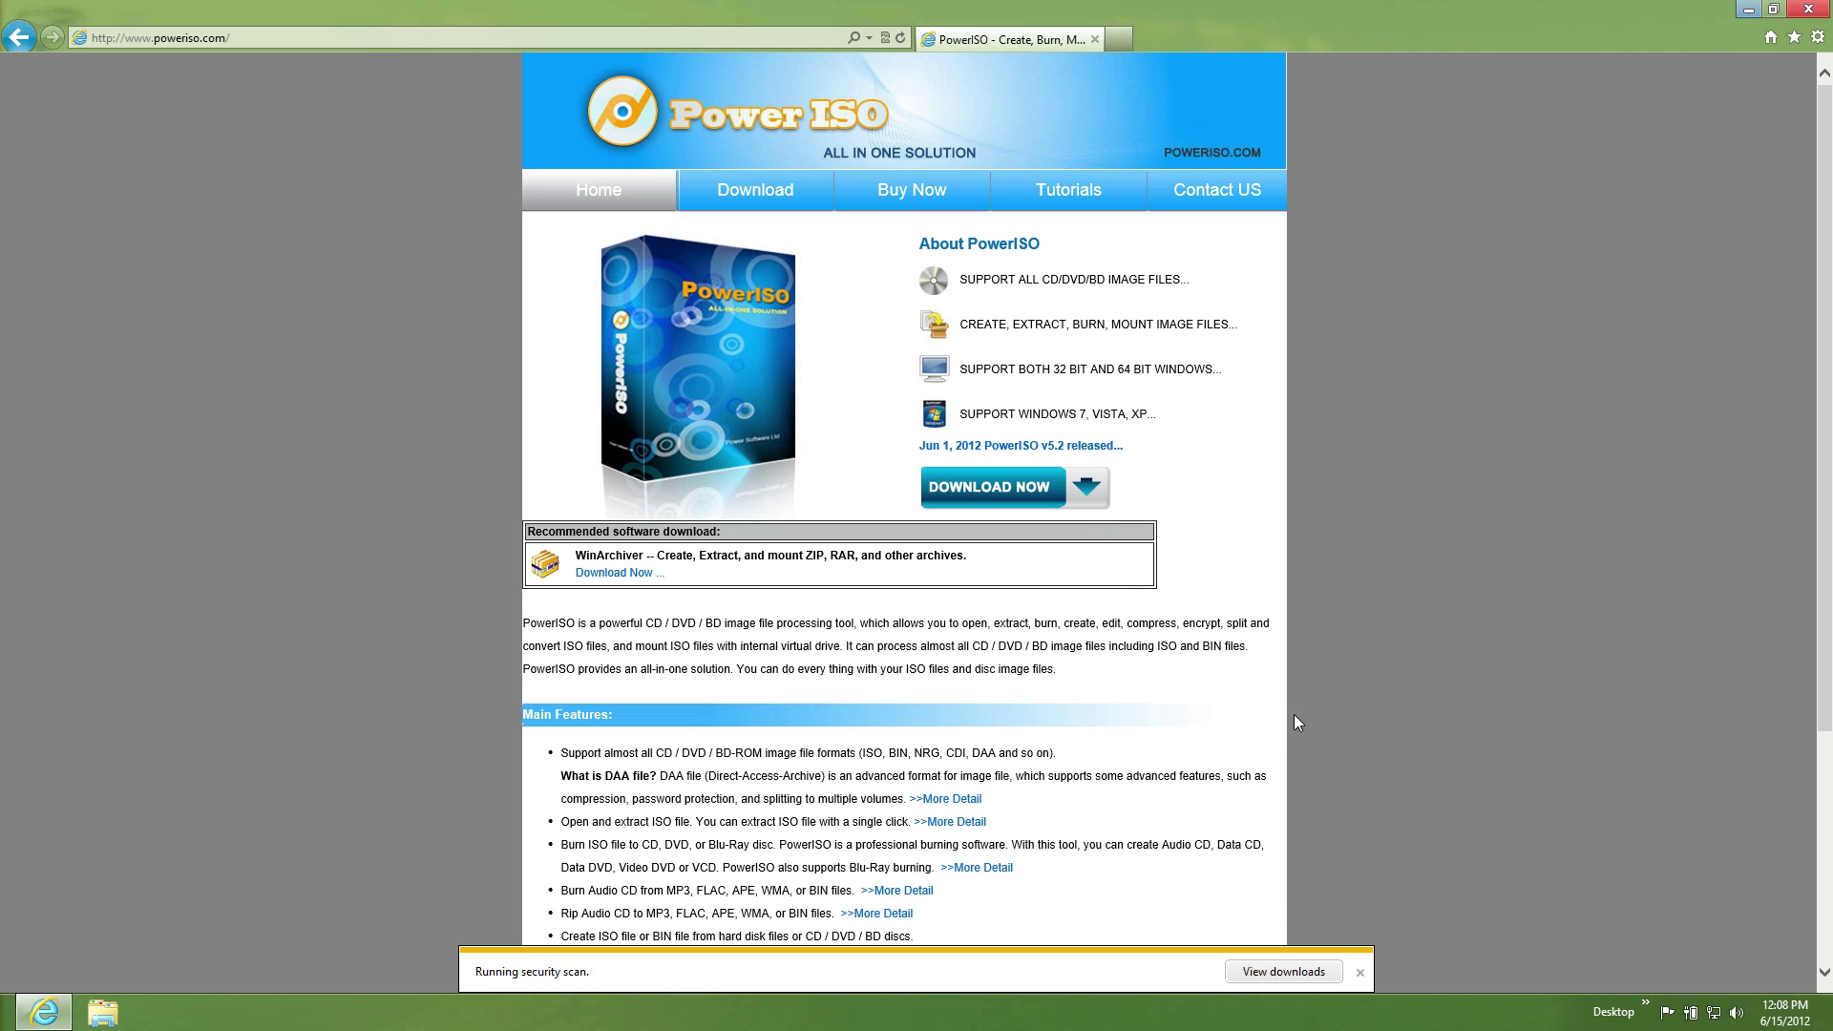
pyautogui.click(1282, 971)
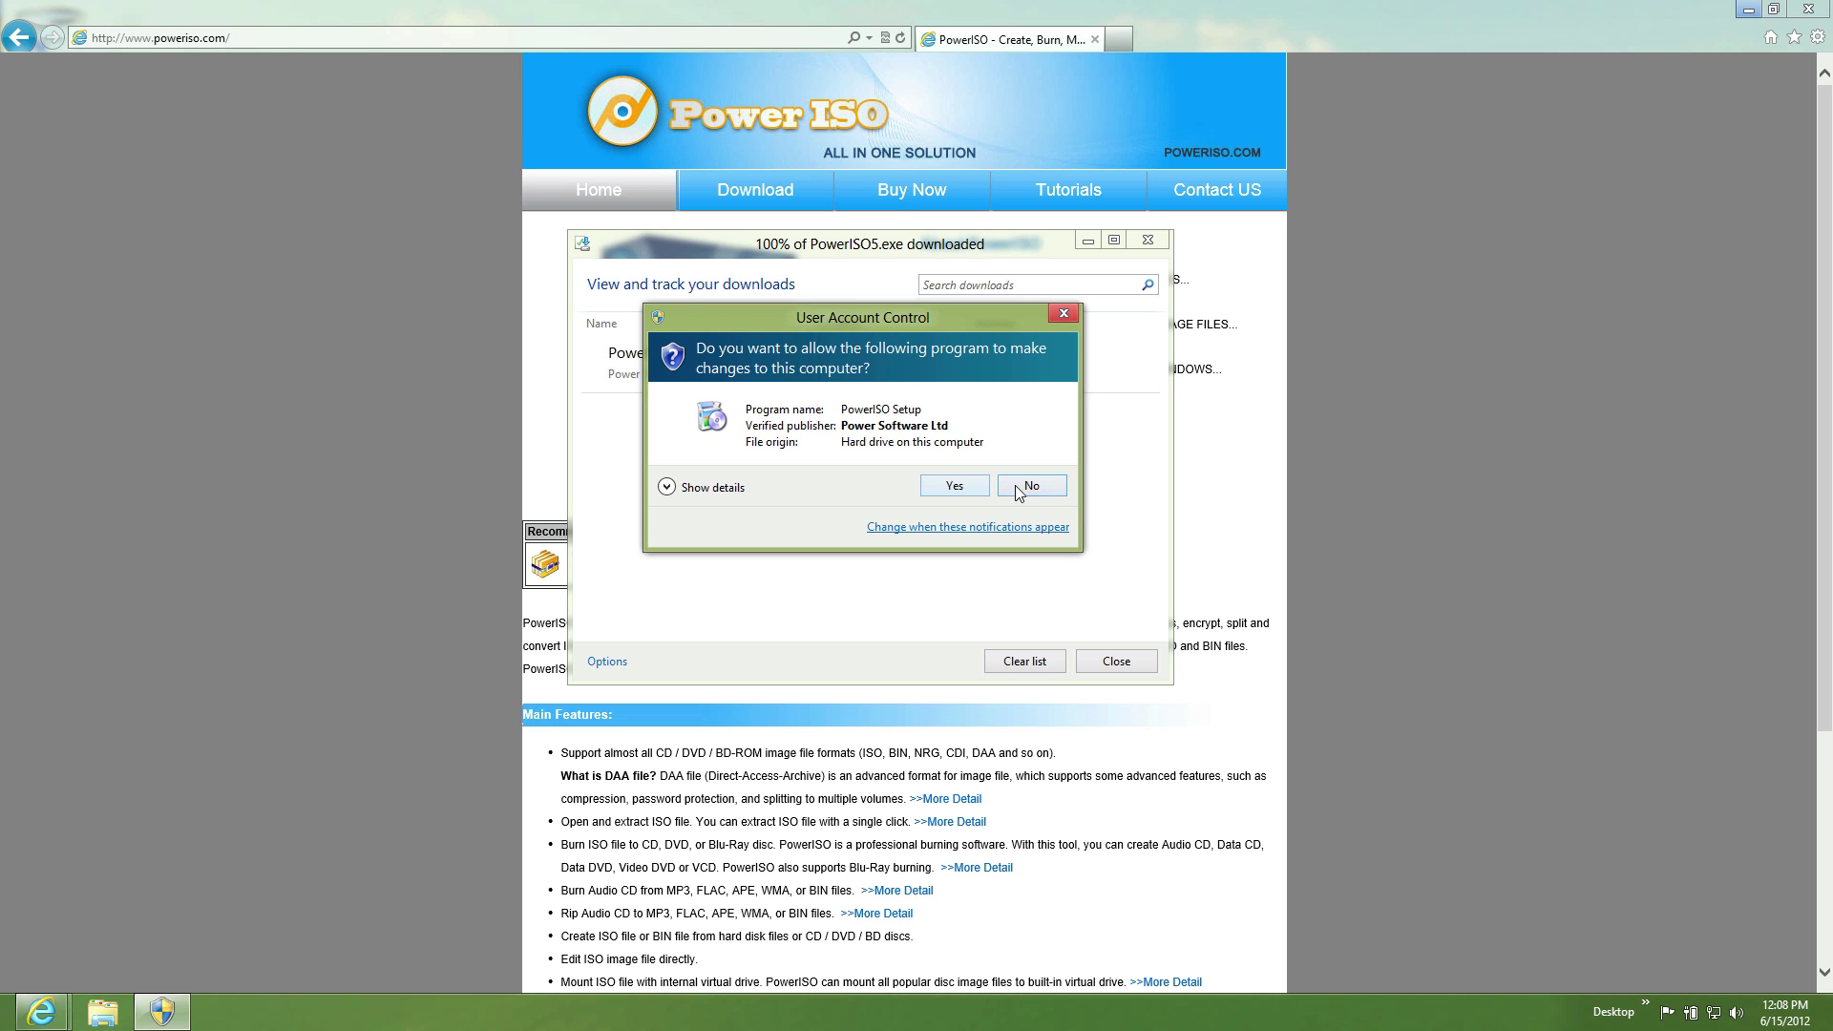
# Allow PowerISO Setup to run, accept the license, and install to the default folder.
pyautogui.click(957, 486)
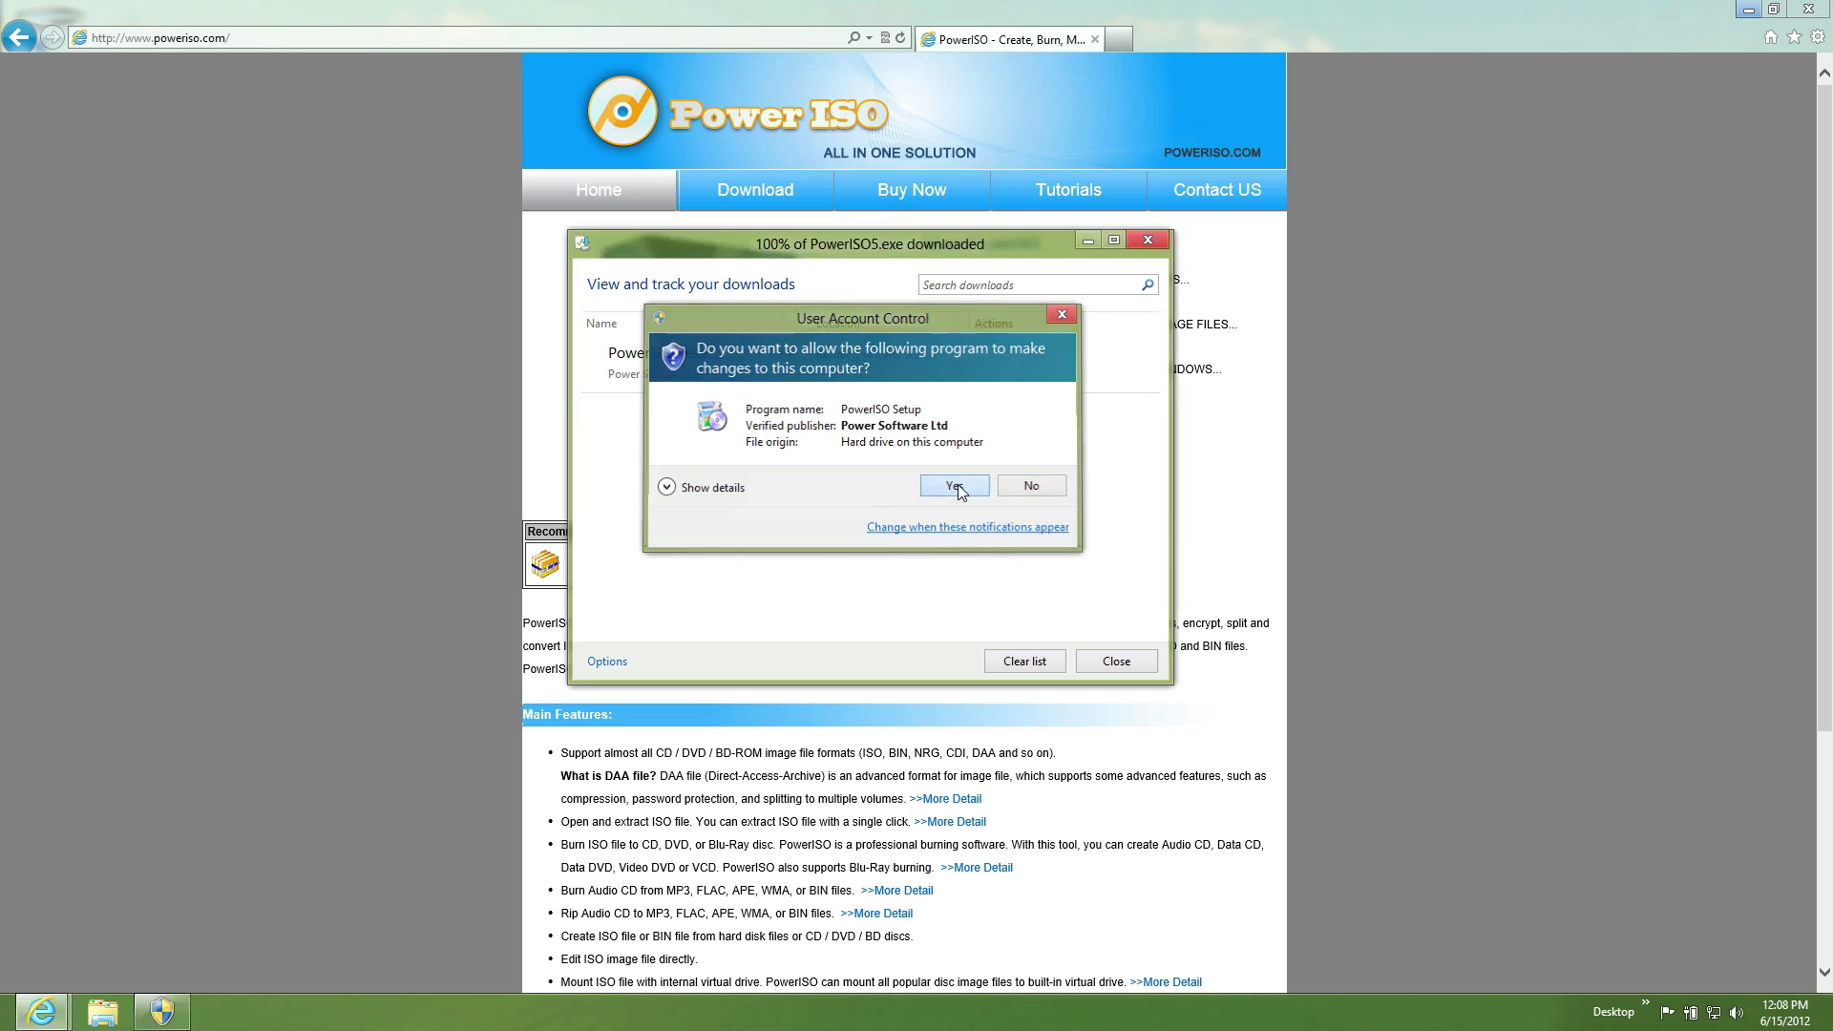
pyautogui.click(1748, 8)
pyautogui.click(773, 281)
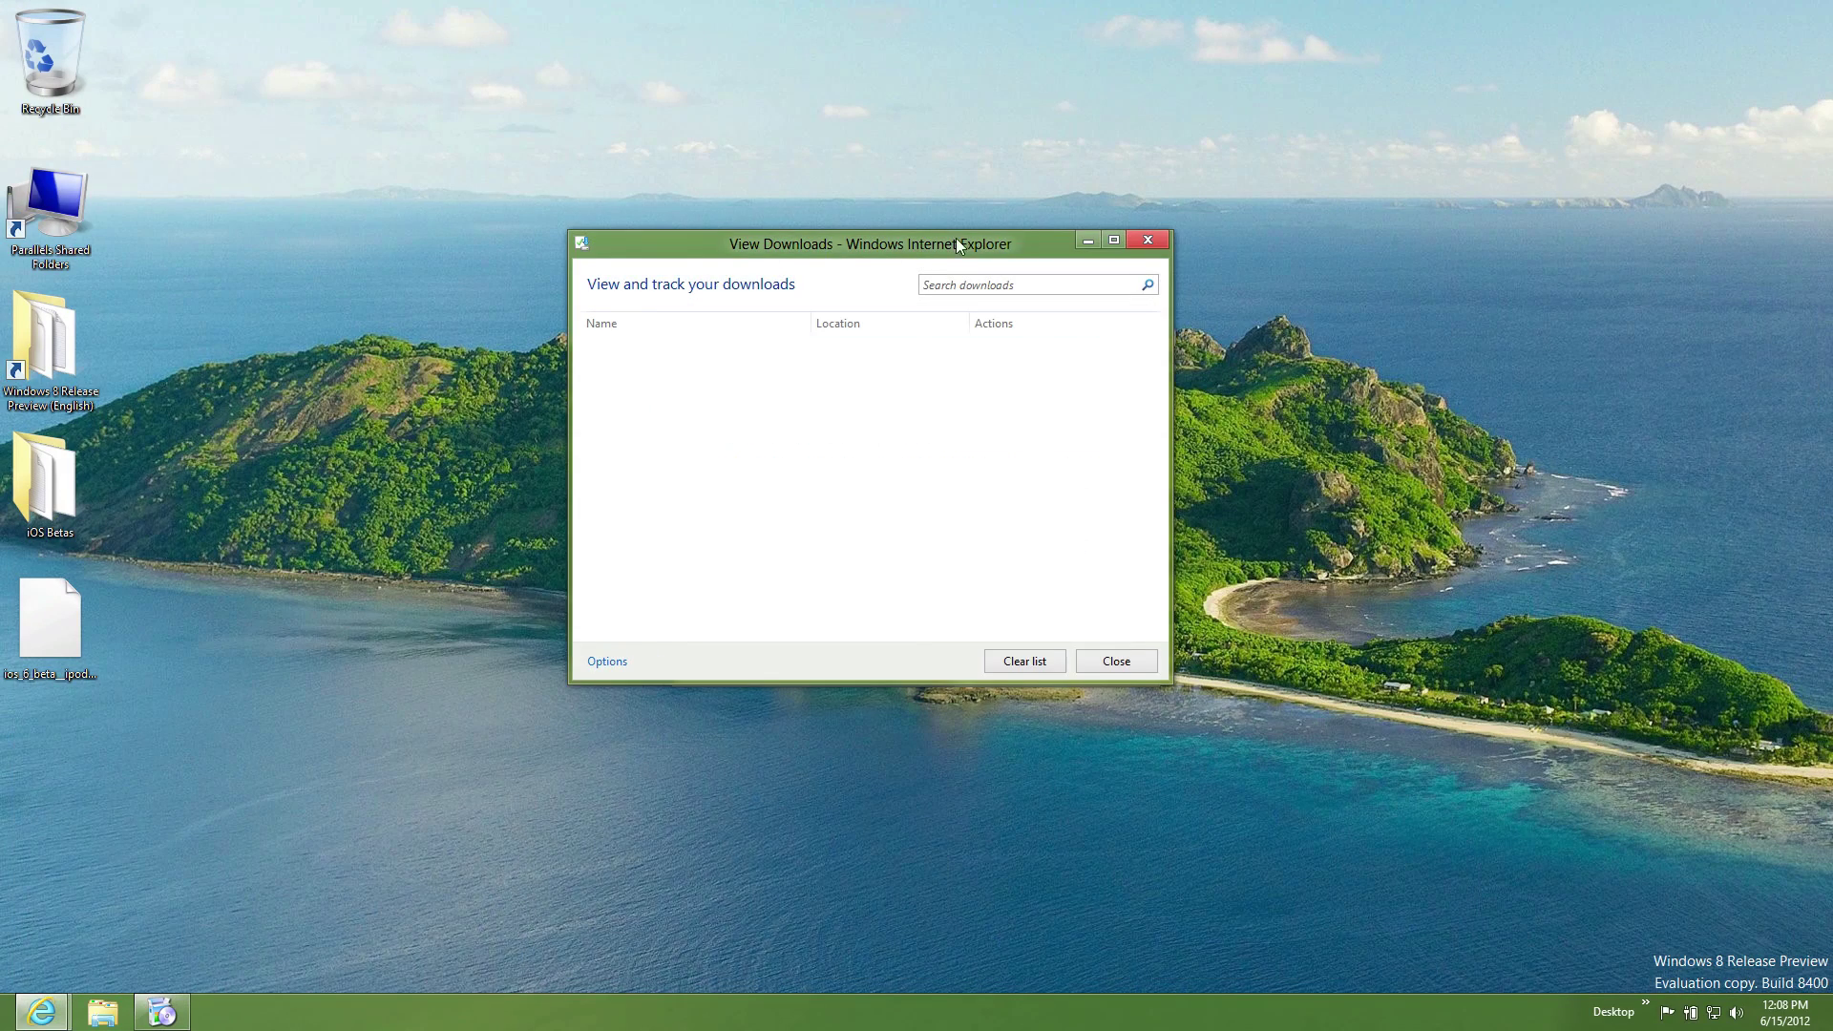
pyautogui.click(1087, 240)
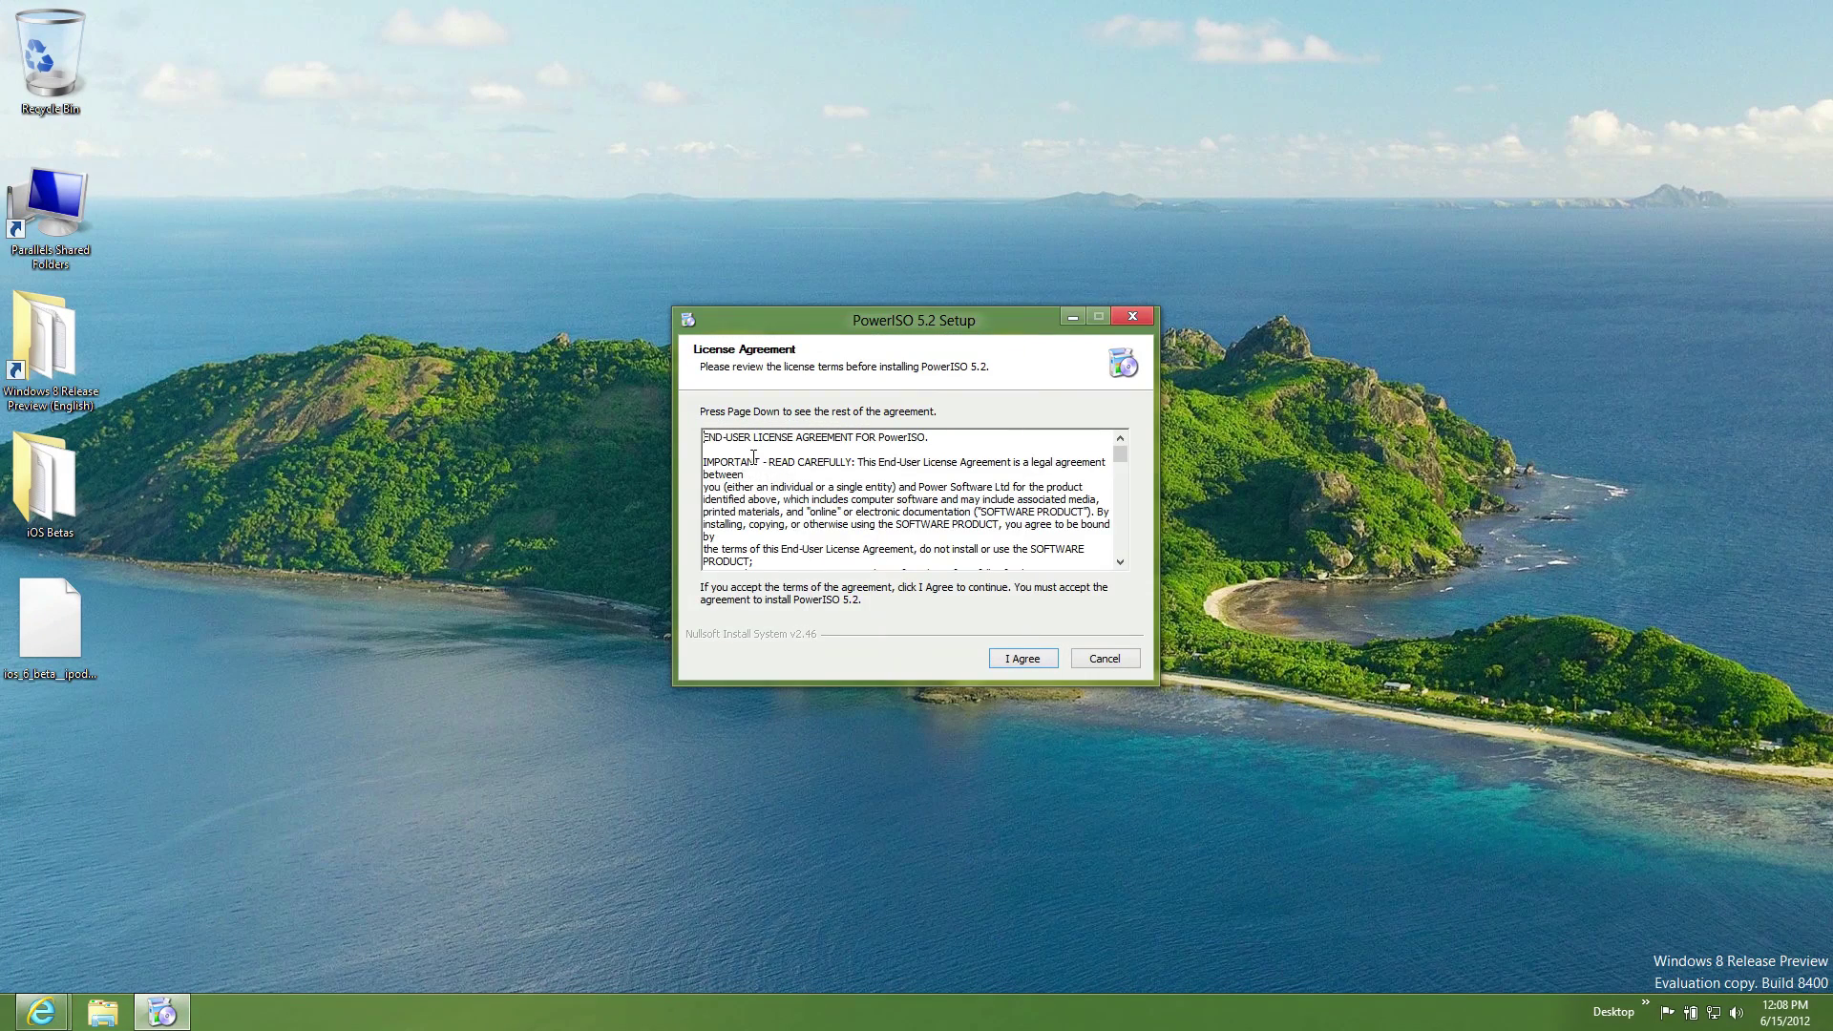
pyautogui.click(1029, 659)
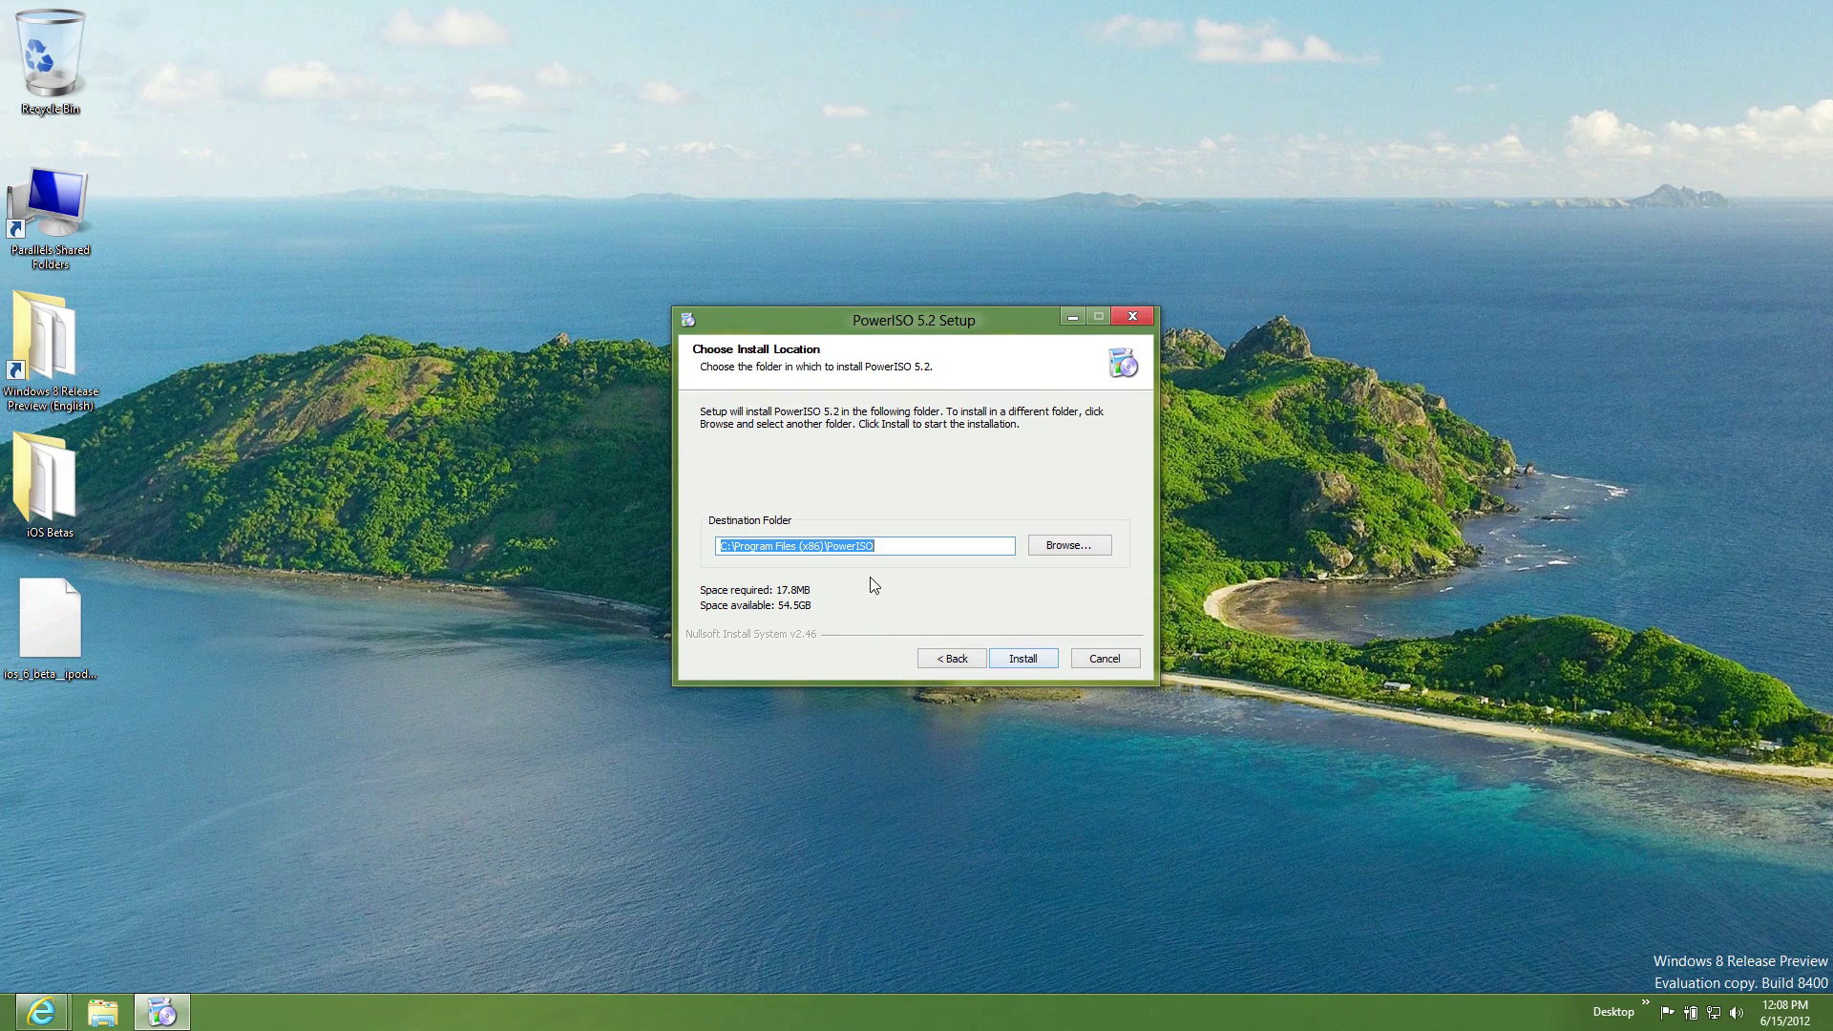
pyautogui.click(1079, 547)
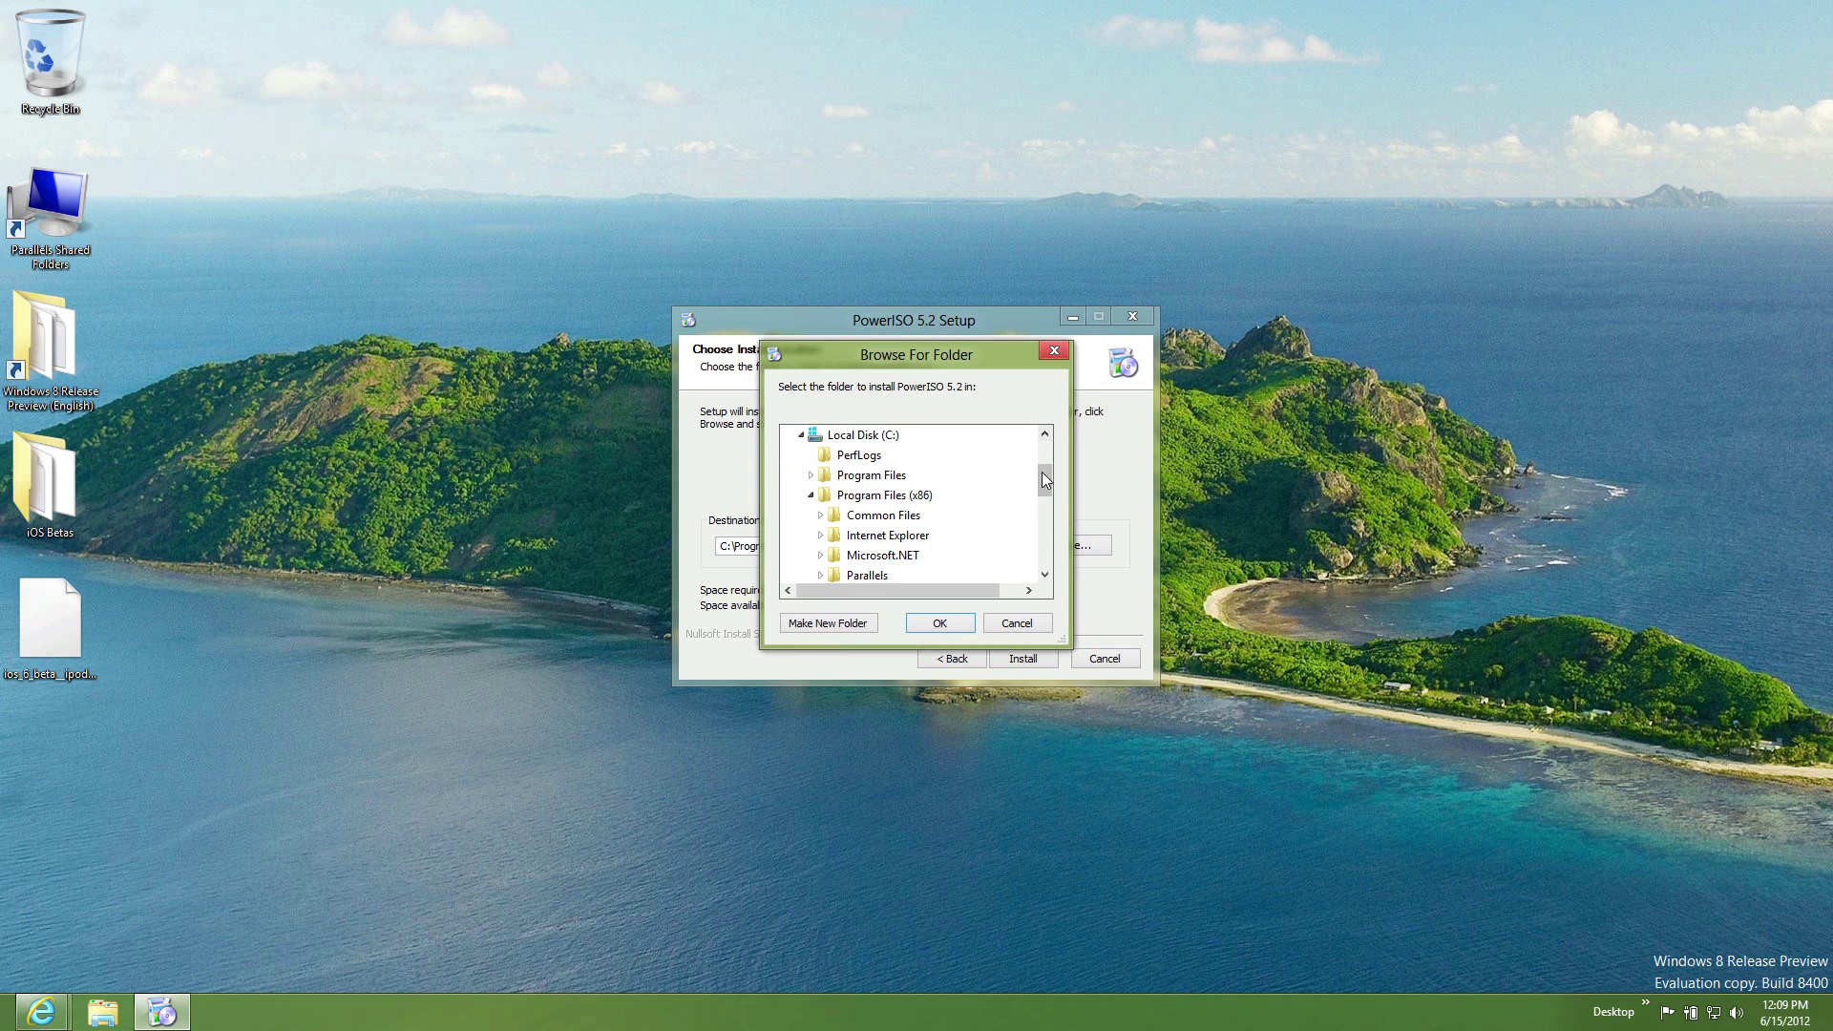
pyautogui.moveTo(1044, 478); pyautogui.dragTo(1045, 432)
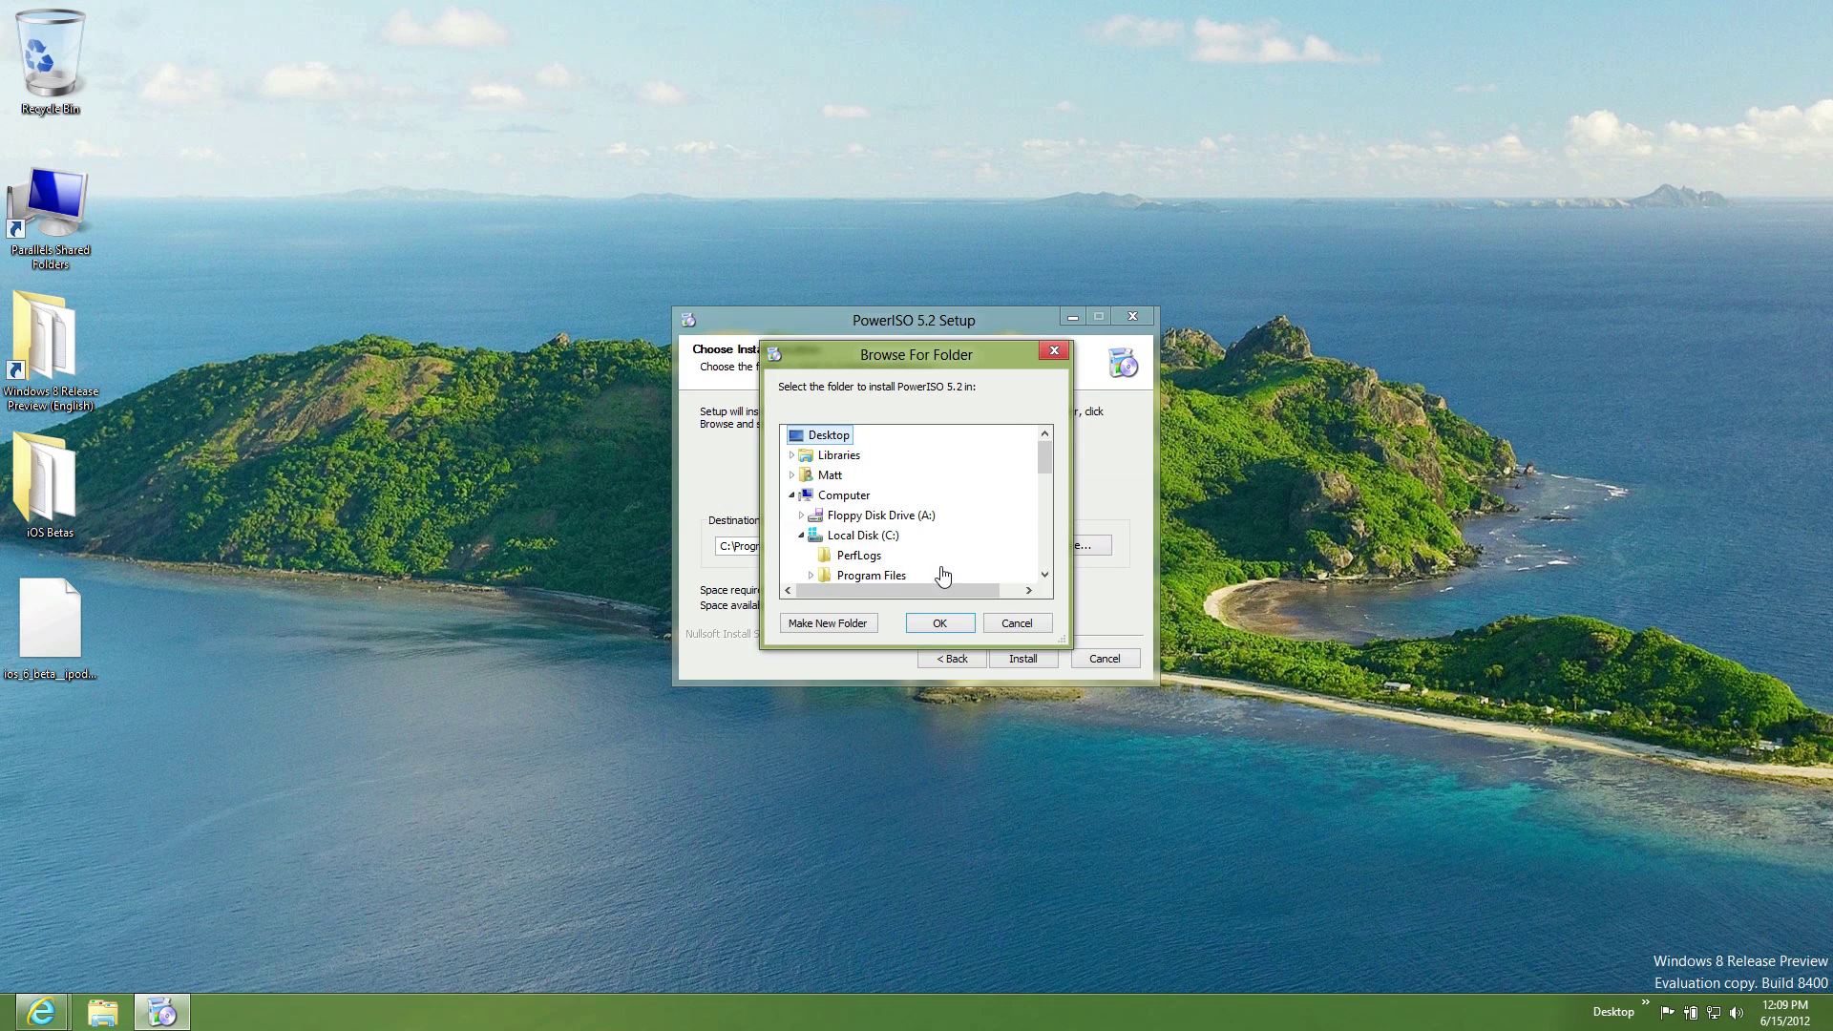
pyautogui.click(939, 623)
pyautogui.click(1013, 665)
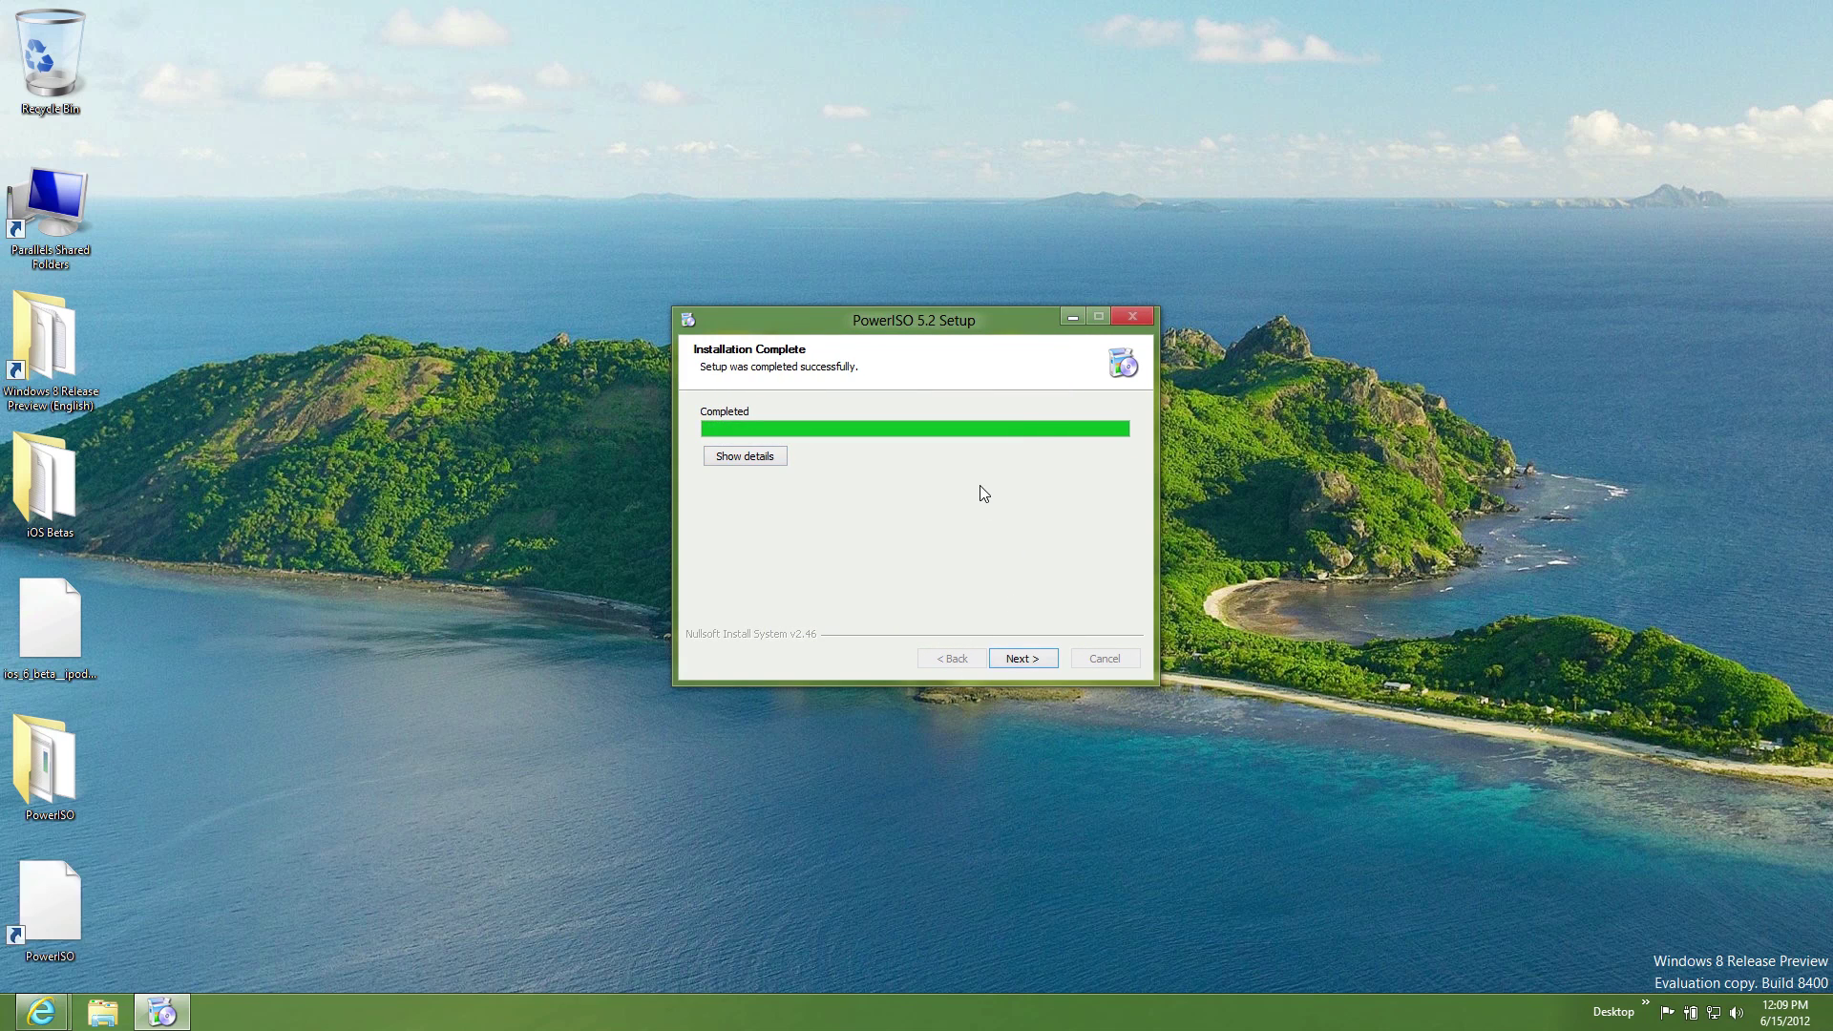
# Turn off 'Autostart on boot up' in Virtual Drive Manager and close the finished installer.
pyautogui.click(1019, 658)
pyautogui.scroll(-3, 791, 515)
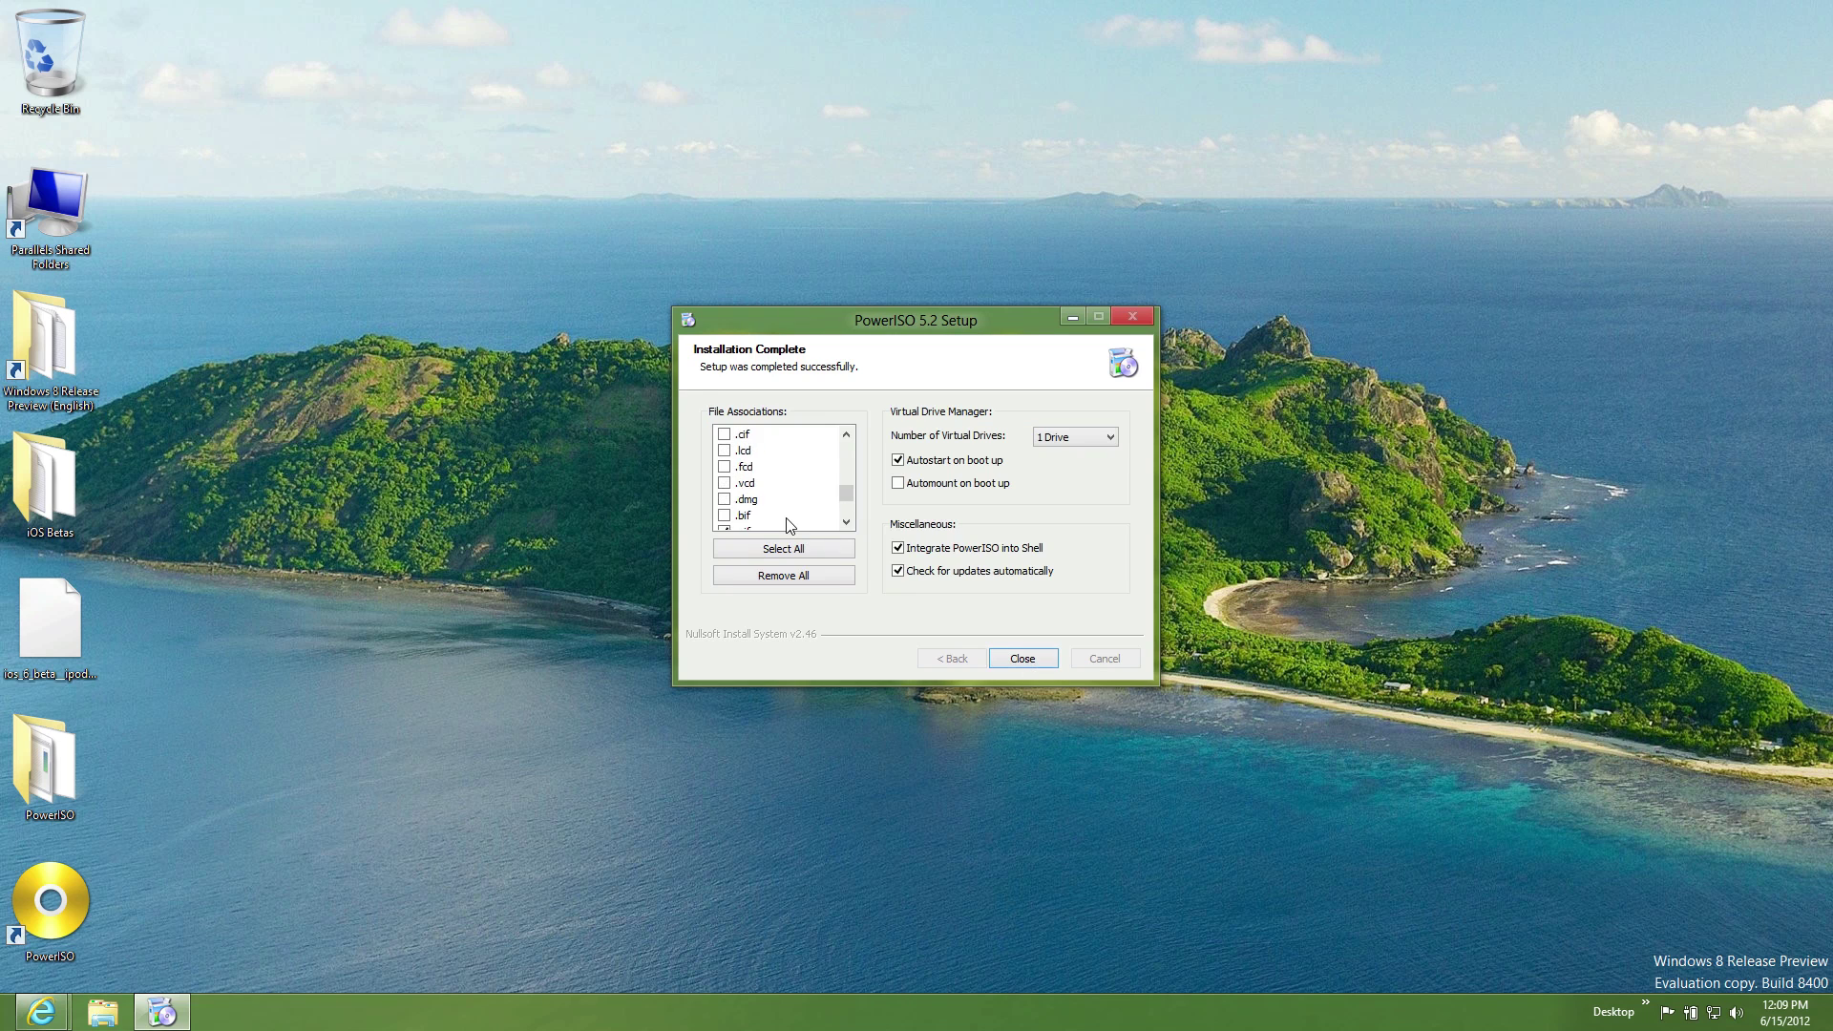
pyautogui.scroll(5, 789, 515)
pyautogui.moveTo(848, 455); pyautogui.dragTo(846, 471)
pyautogui.moveTo(848, 477); pyautogui.dragTo(843, 521)
pyautogui.click(846, 434)
pyautogui.click(846, 434)
pyautogui.click(898, 460)
pyautogui.click(1022, 658)
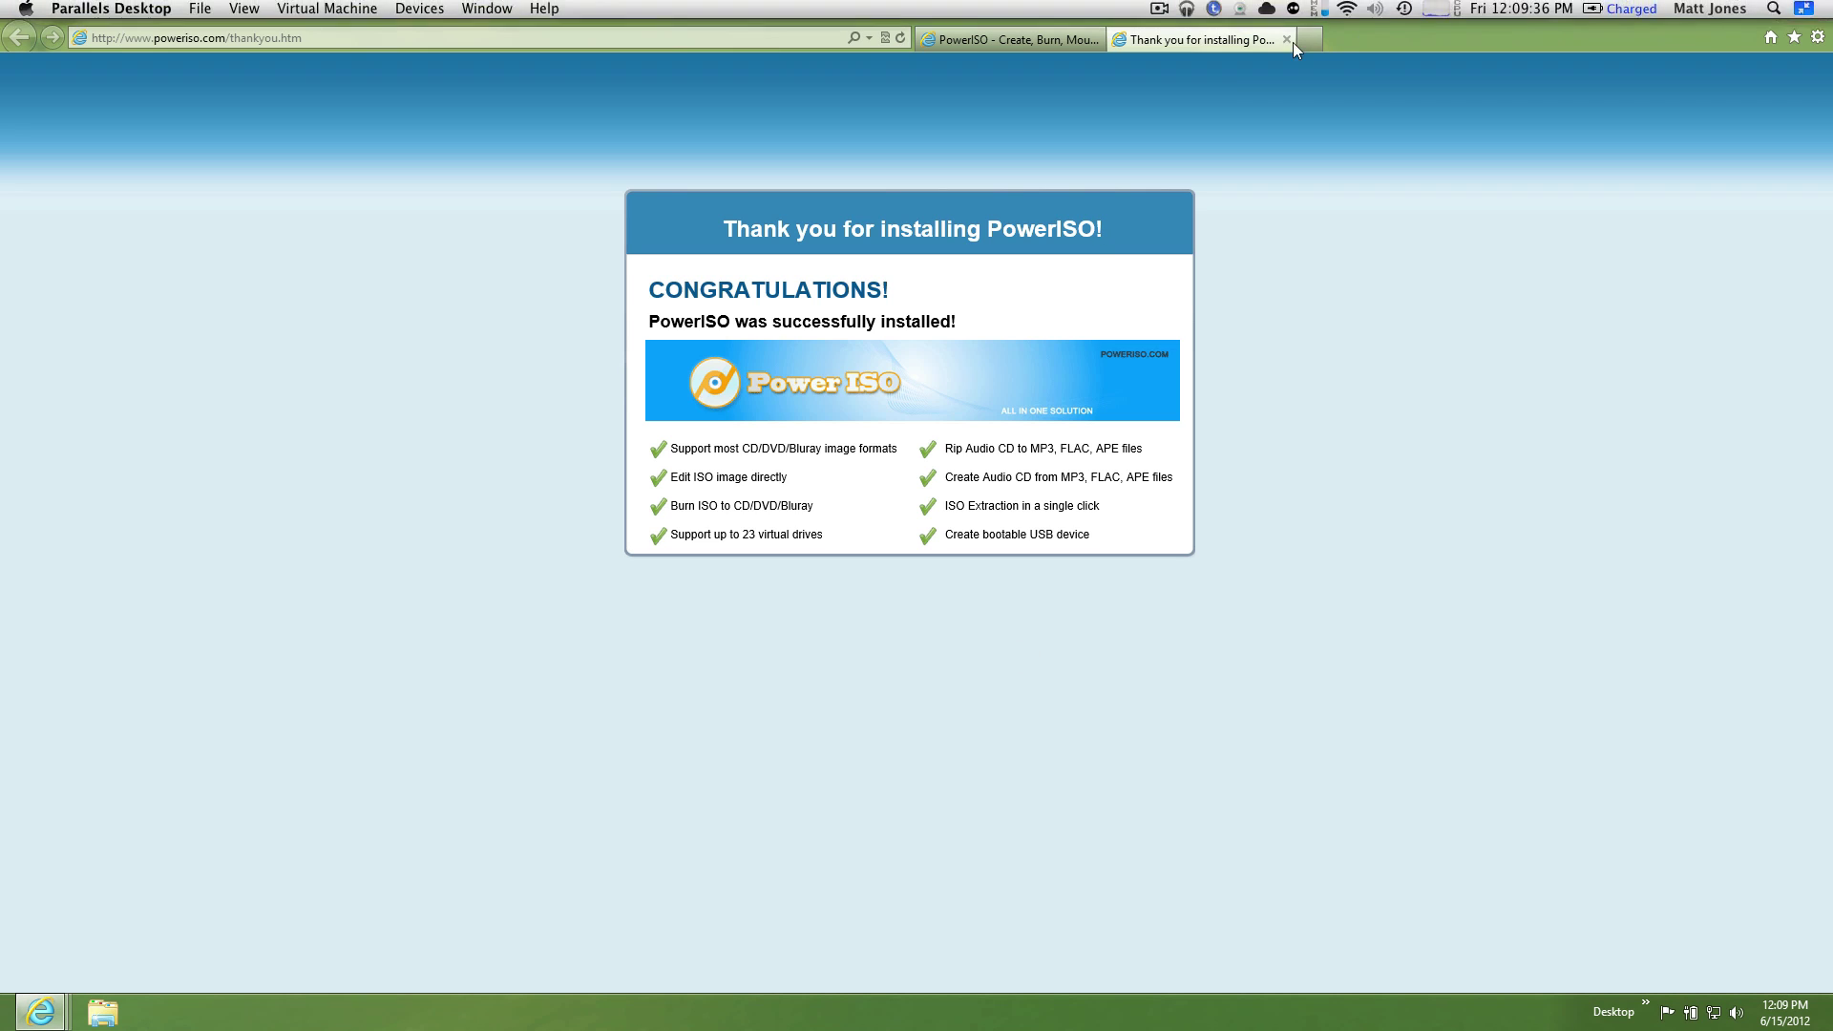
# Close the PowerISO thank-you page and browser, then open and close the new PowerISO desktop folder.
pyautogui.click(1287, 39)
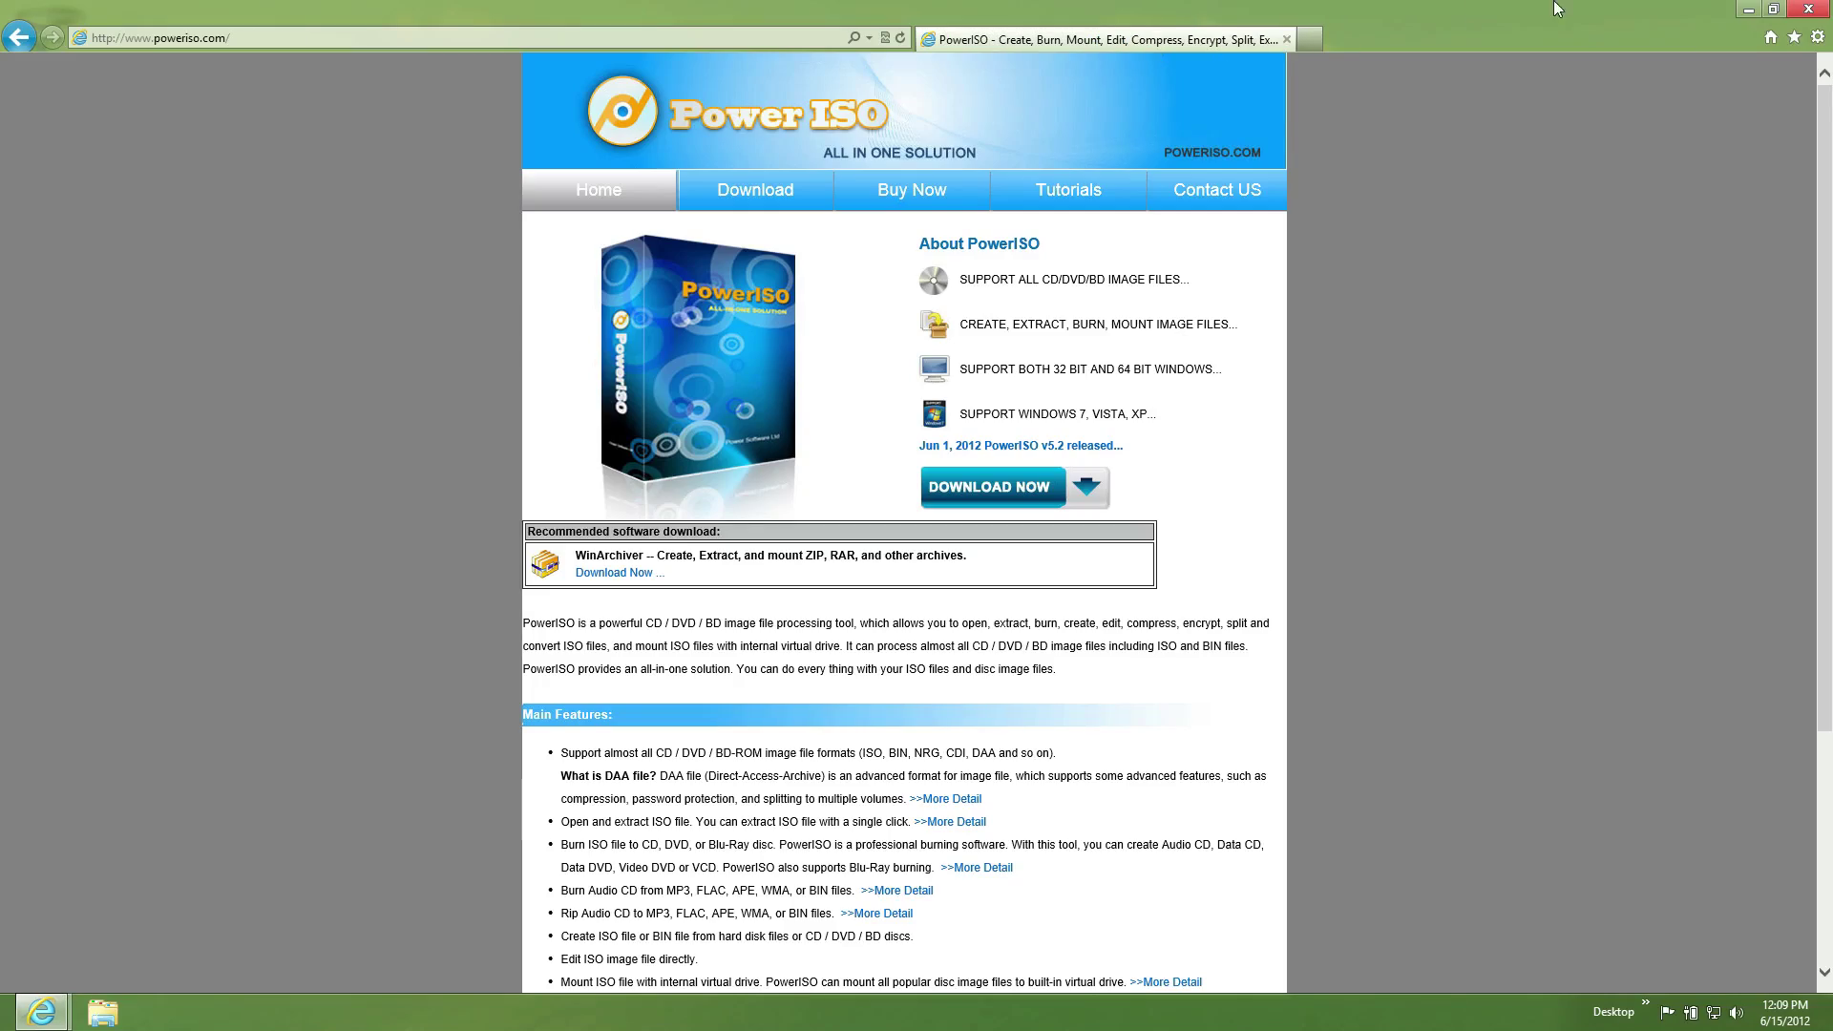
pyautogui.click(1808, 9)
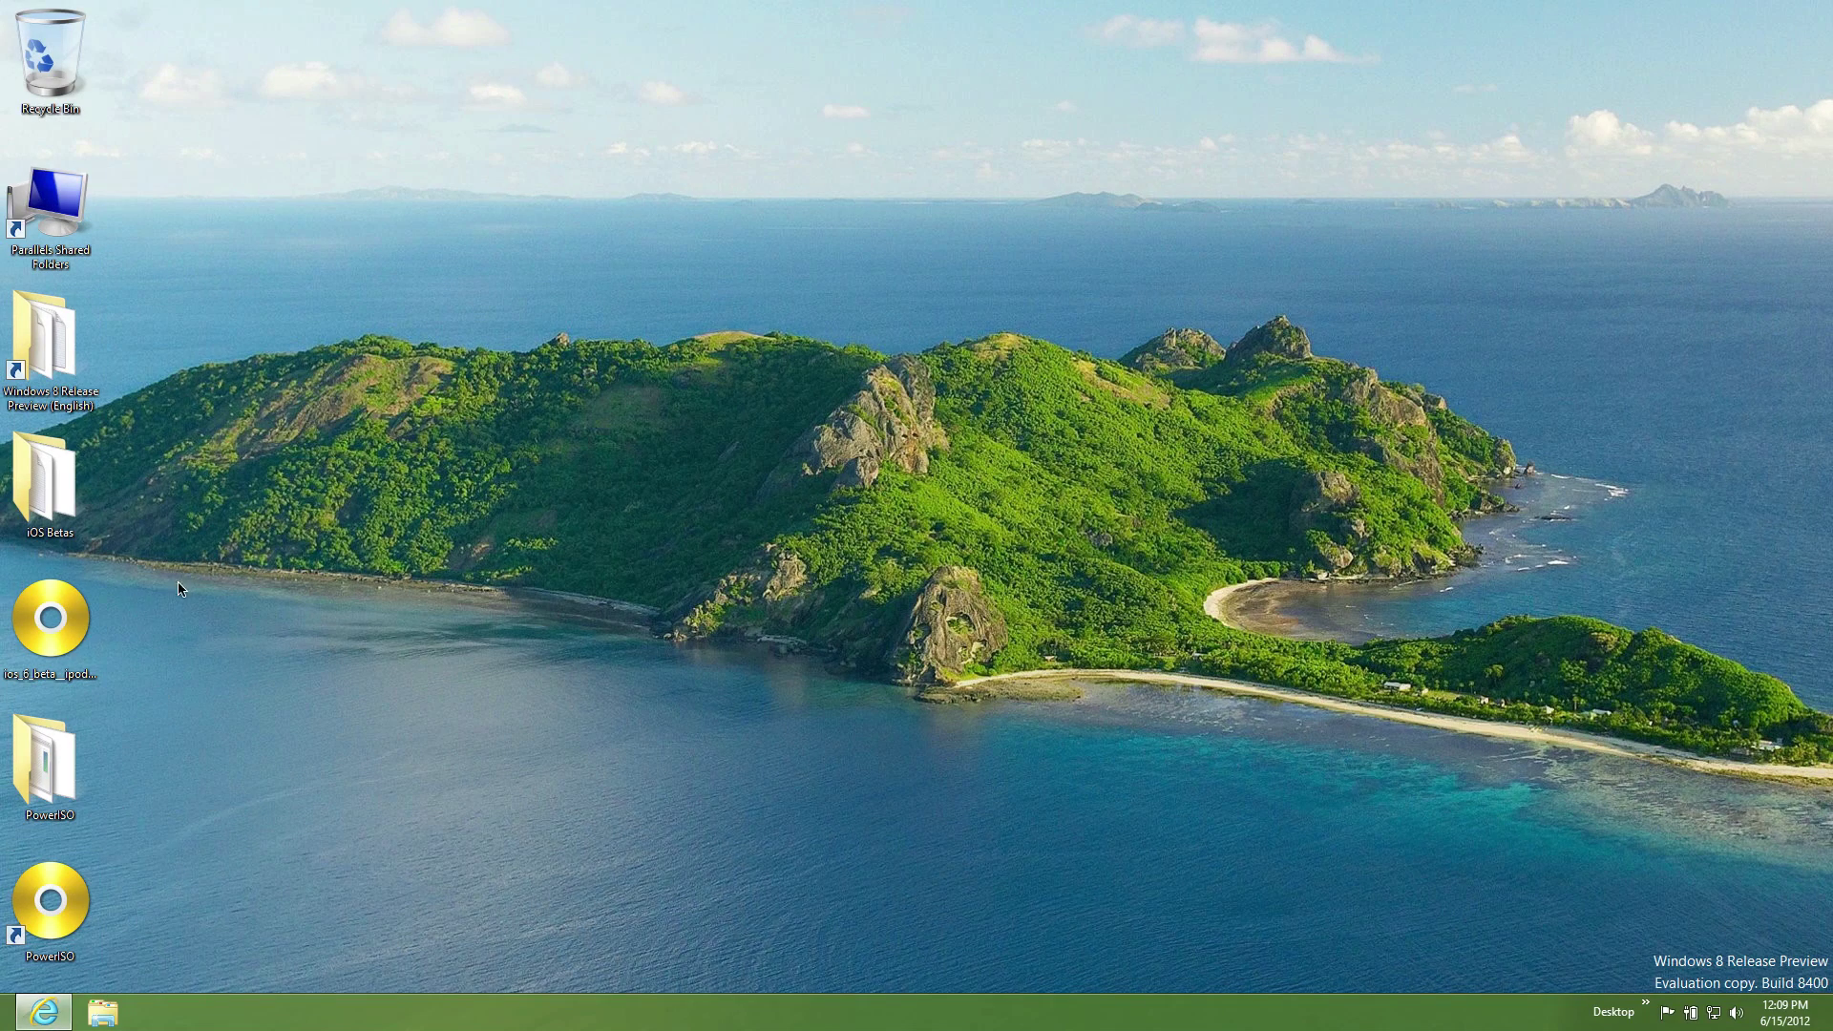
pyautogui.click(53, 625)
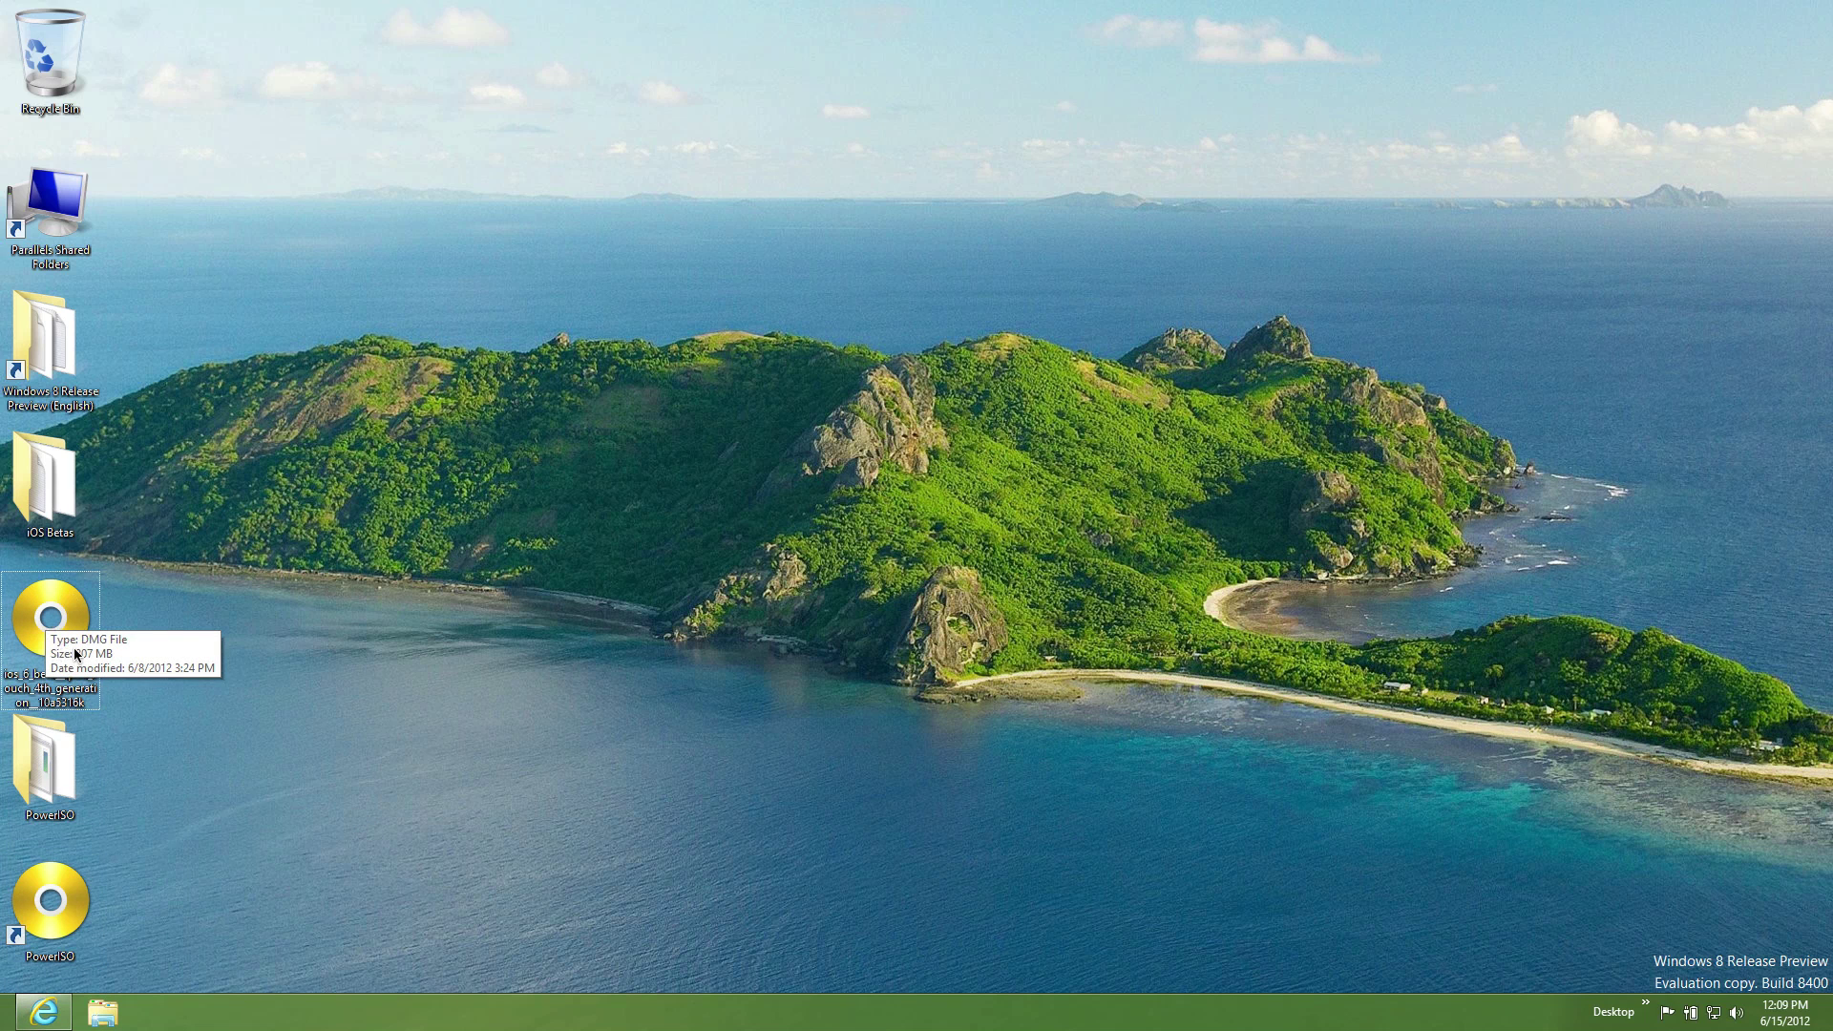
pyautogui.click(172, 821)
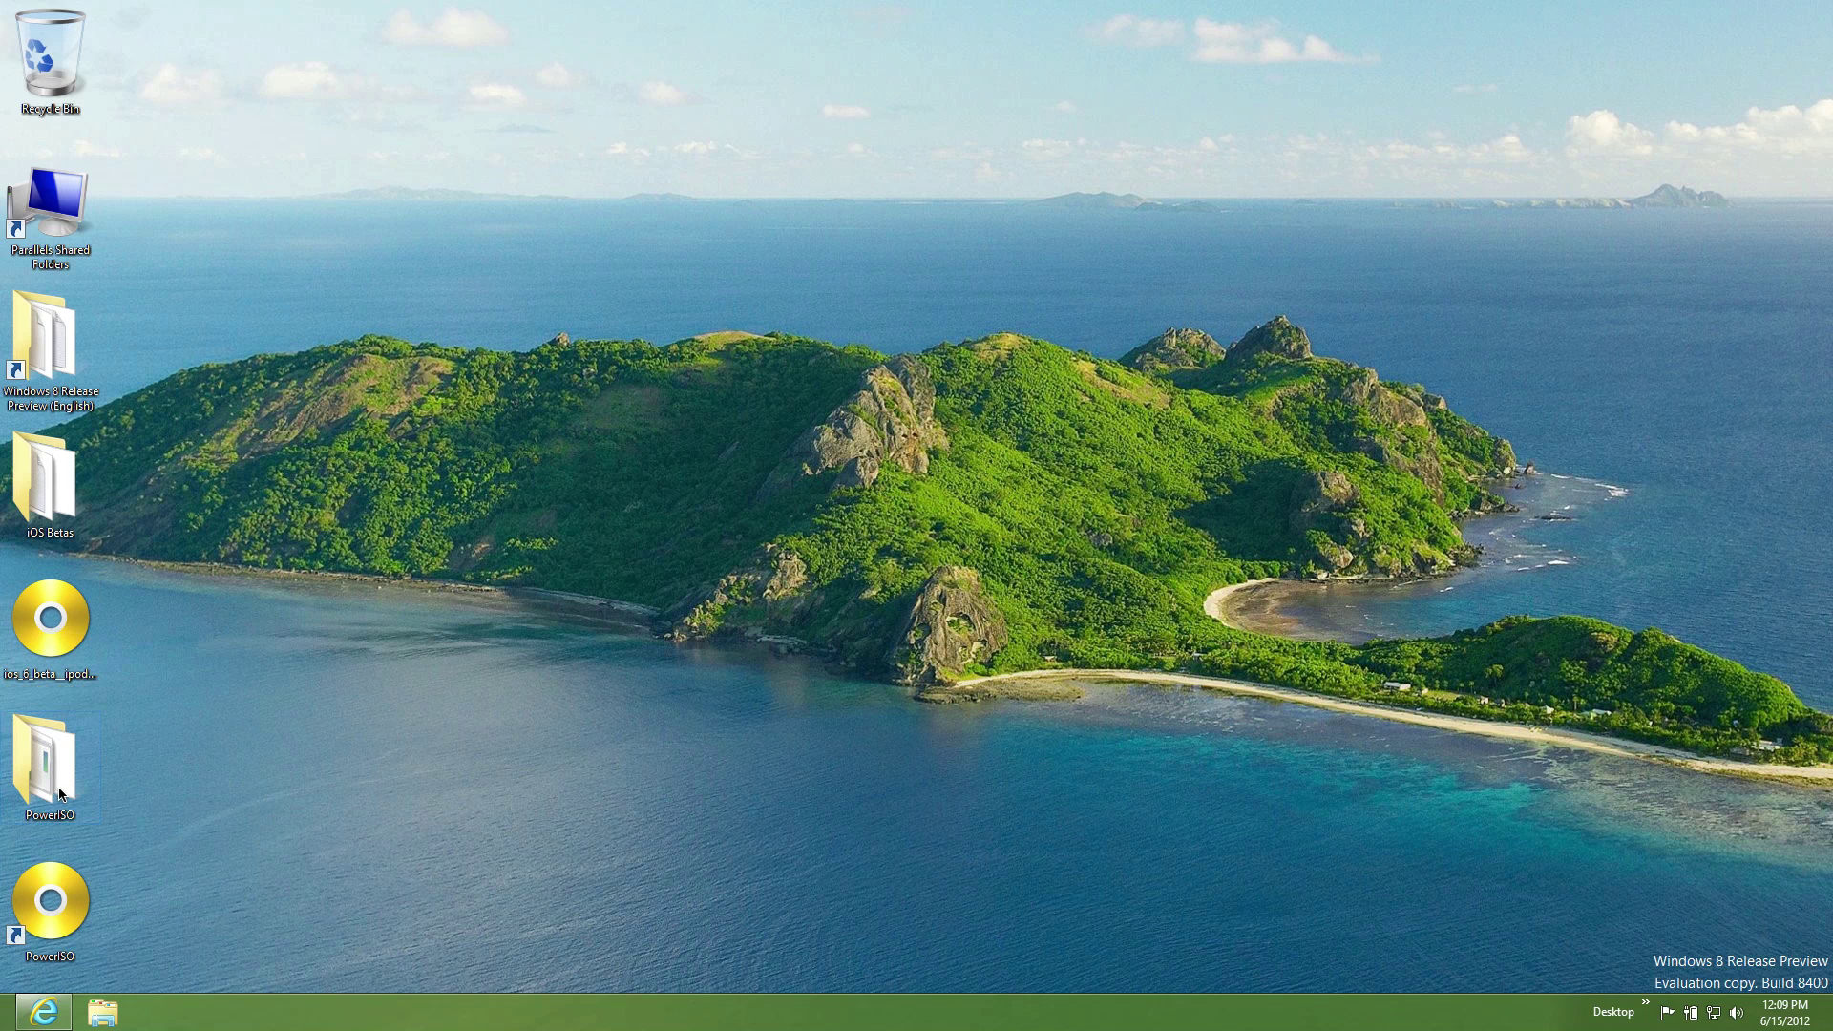
pyautogui.doubleClick(59, 794)
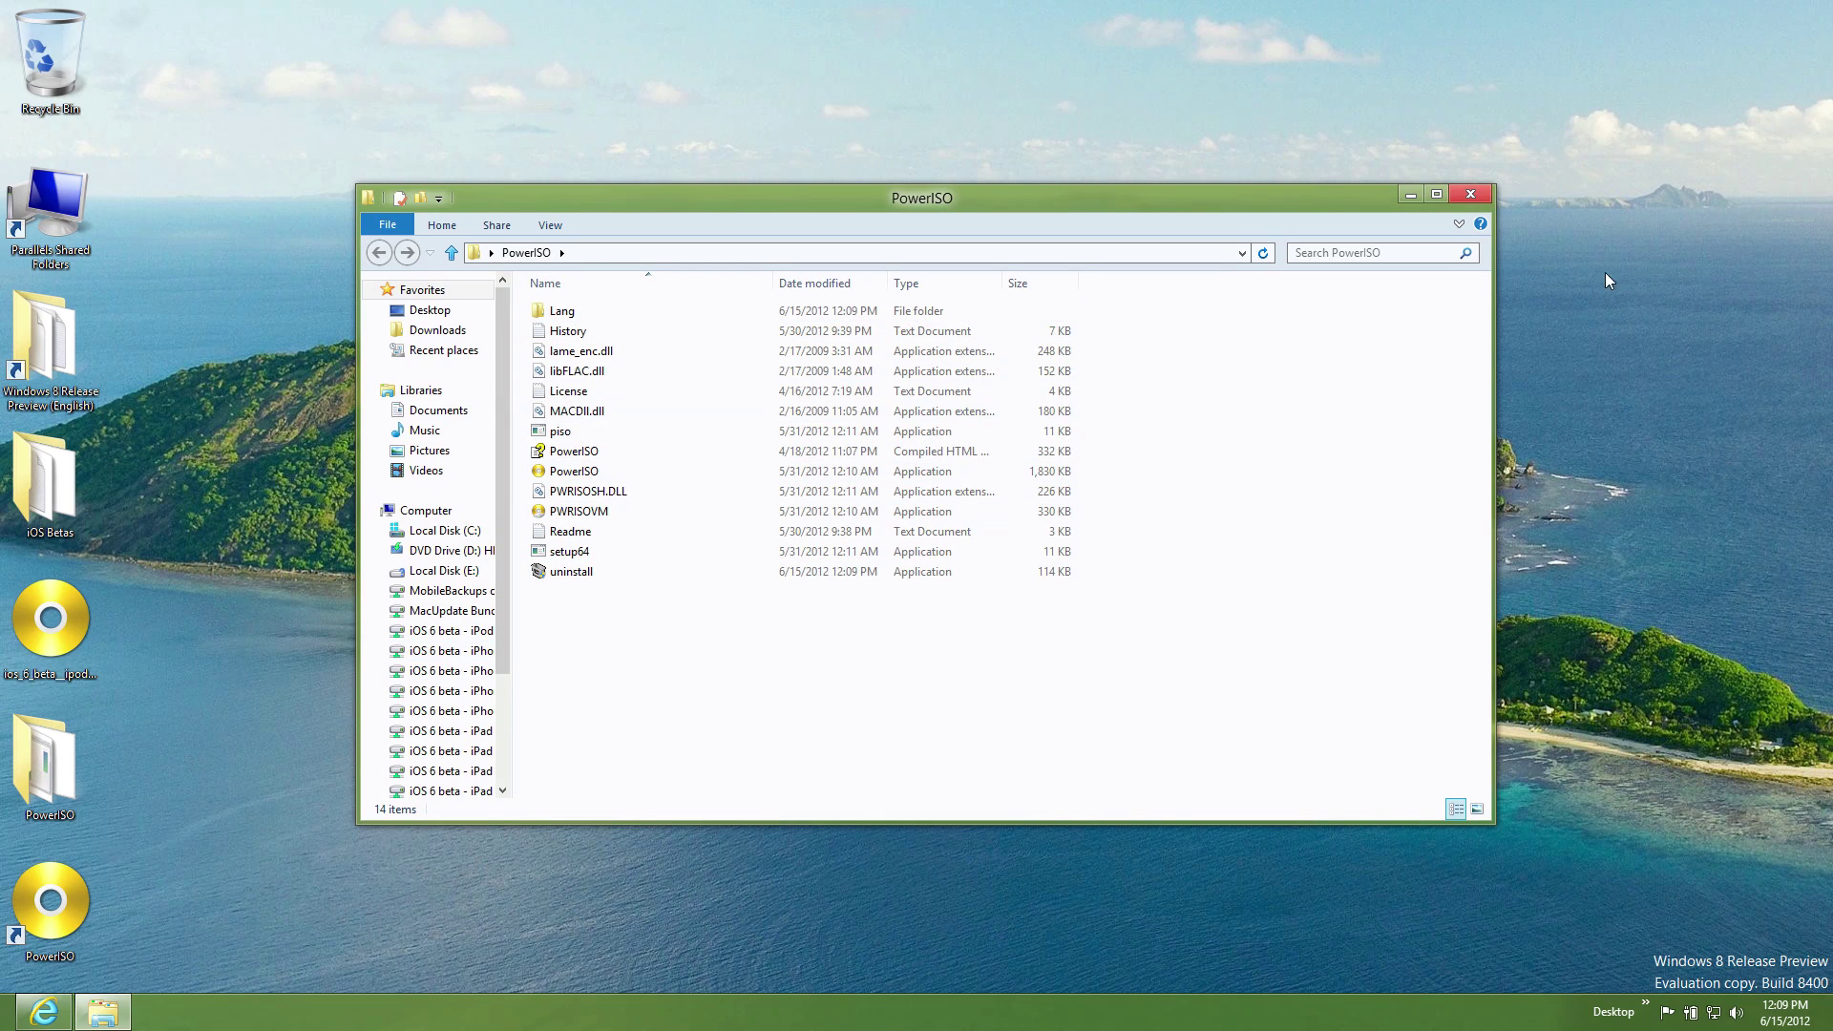
pyautogui.click(1484, 196)
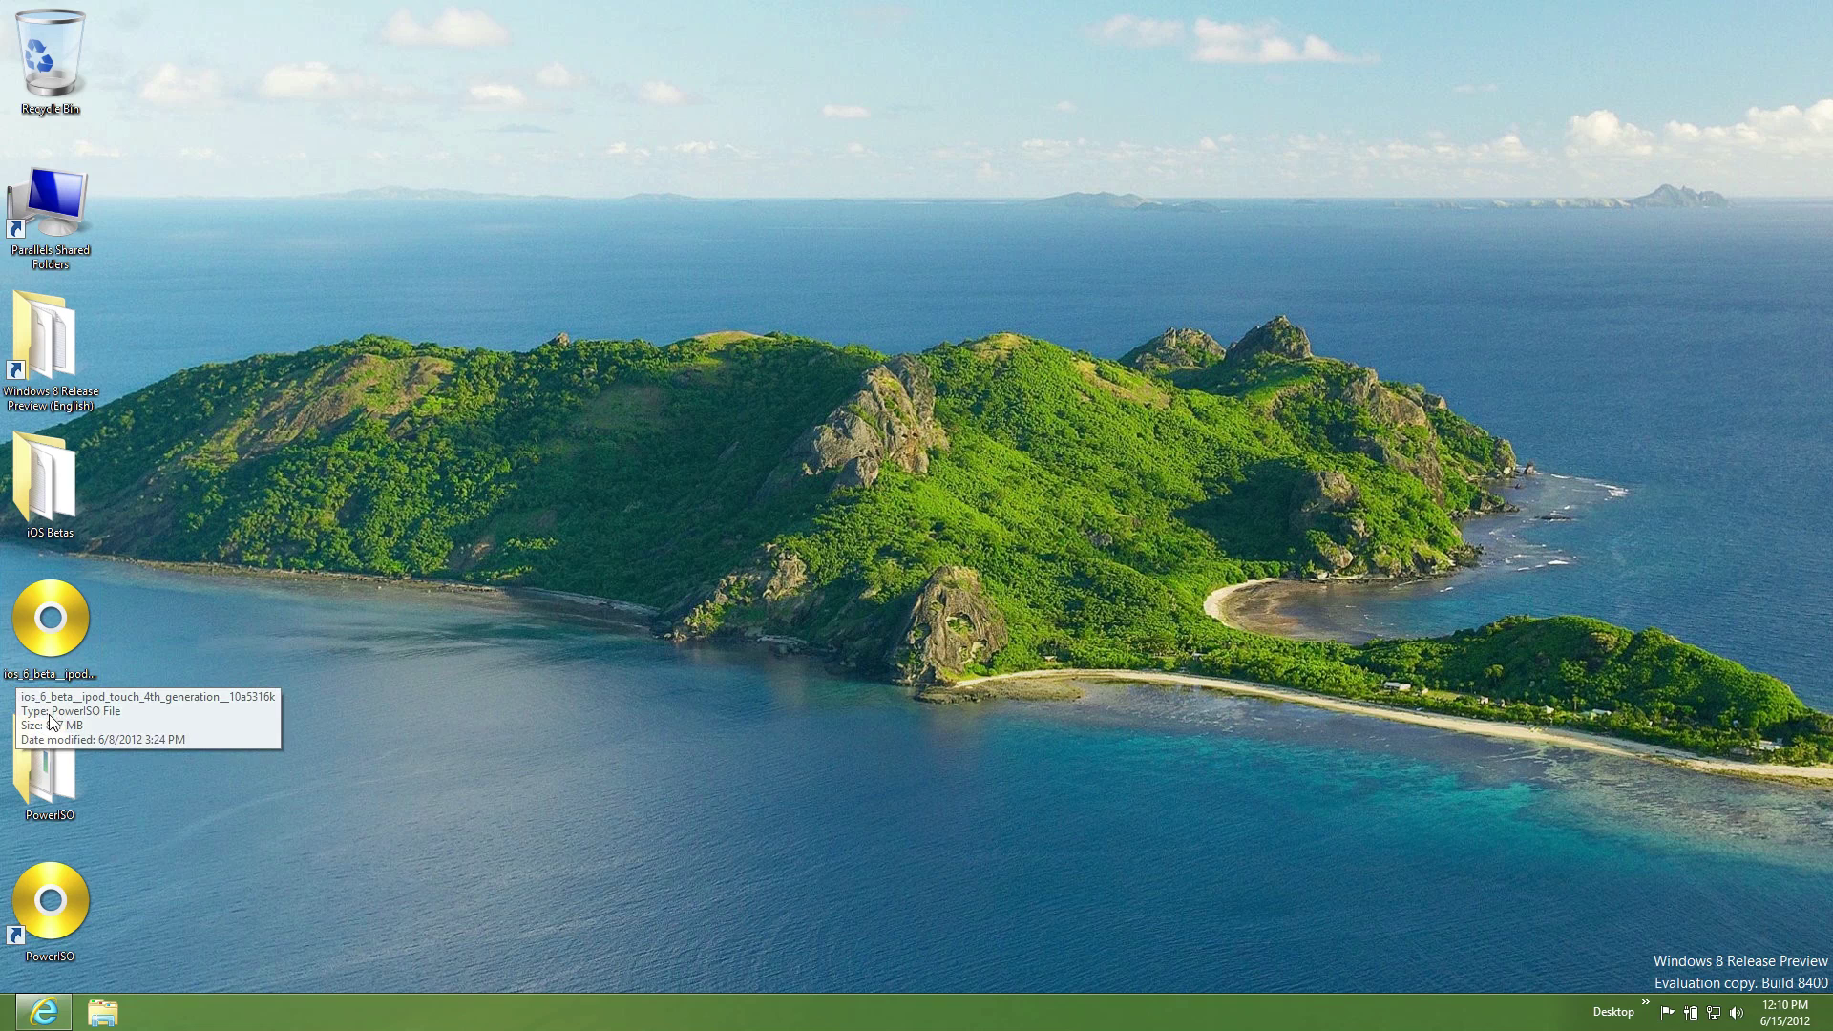
# Open the iOS 6 beta .dmg in unregistered PowerISO and select iPod4,1_6.0_10A5316k_Restore.ipsw.
pyautogui.doubleClick(66, 627)
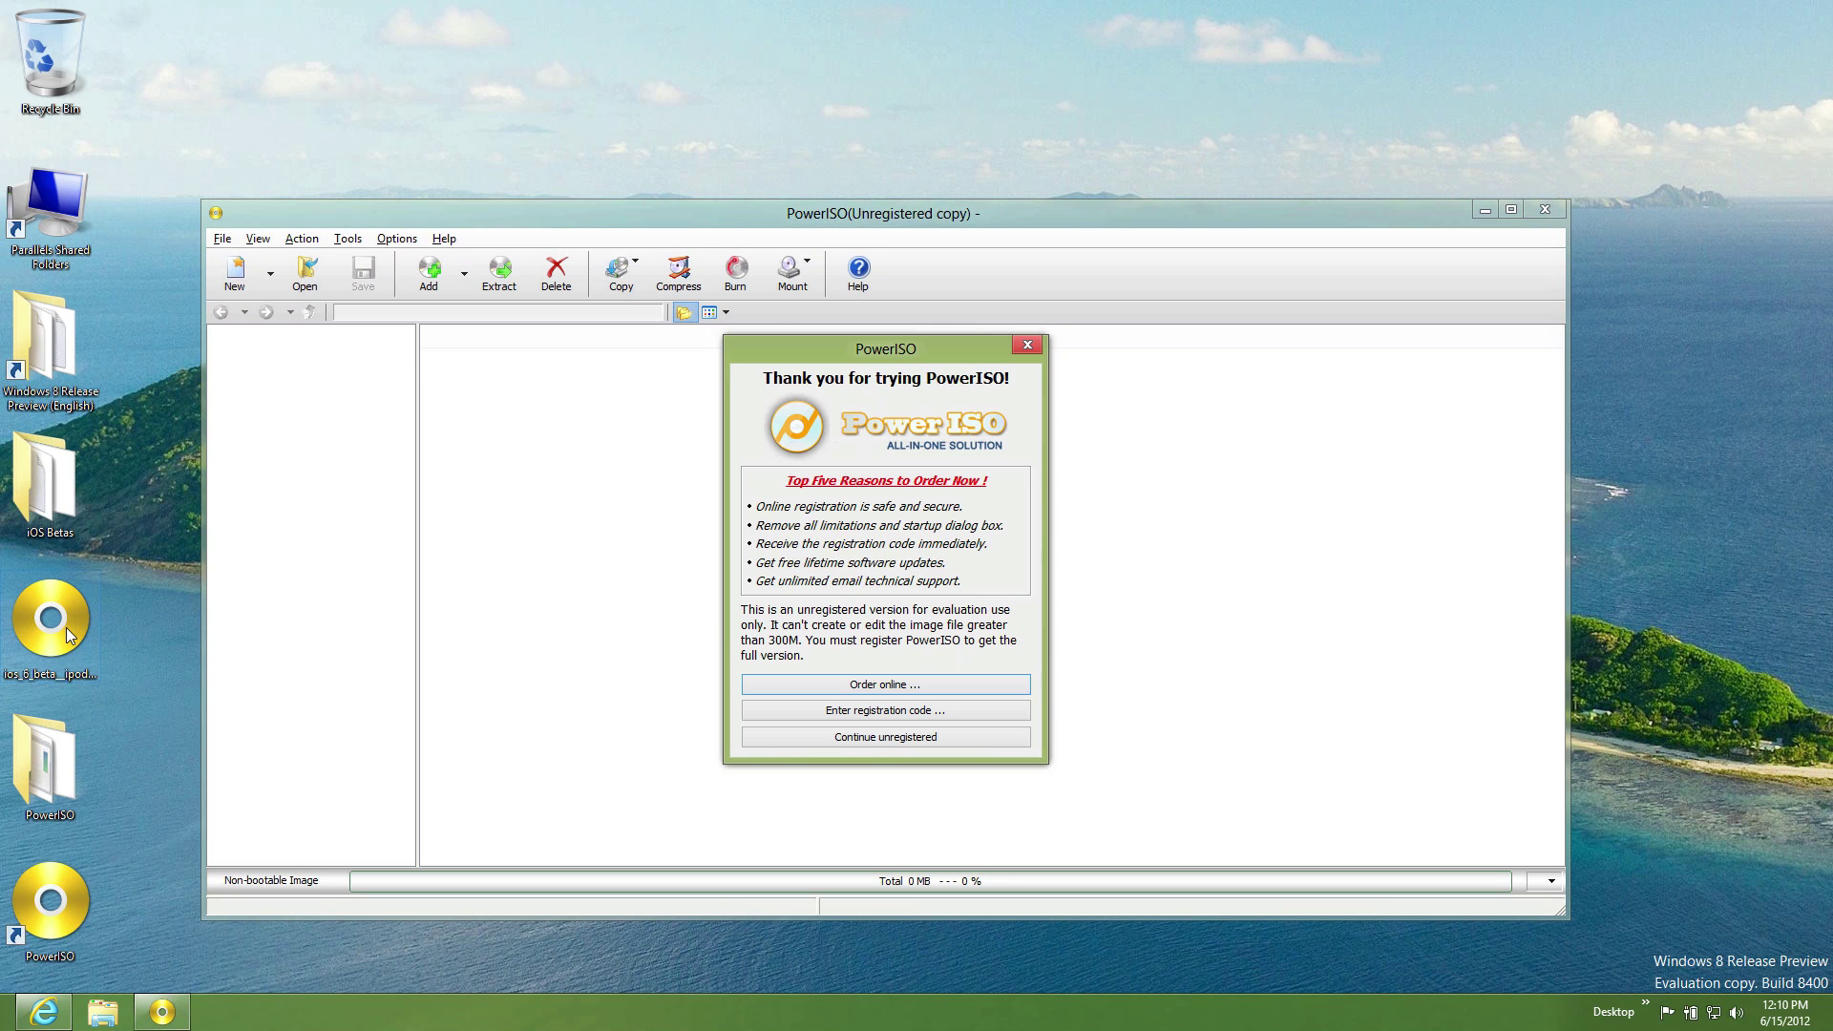
pyautogui.click(882, 731)
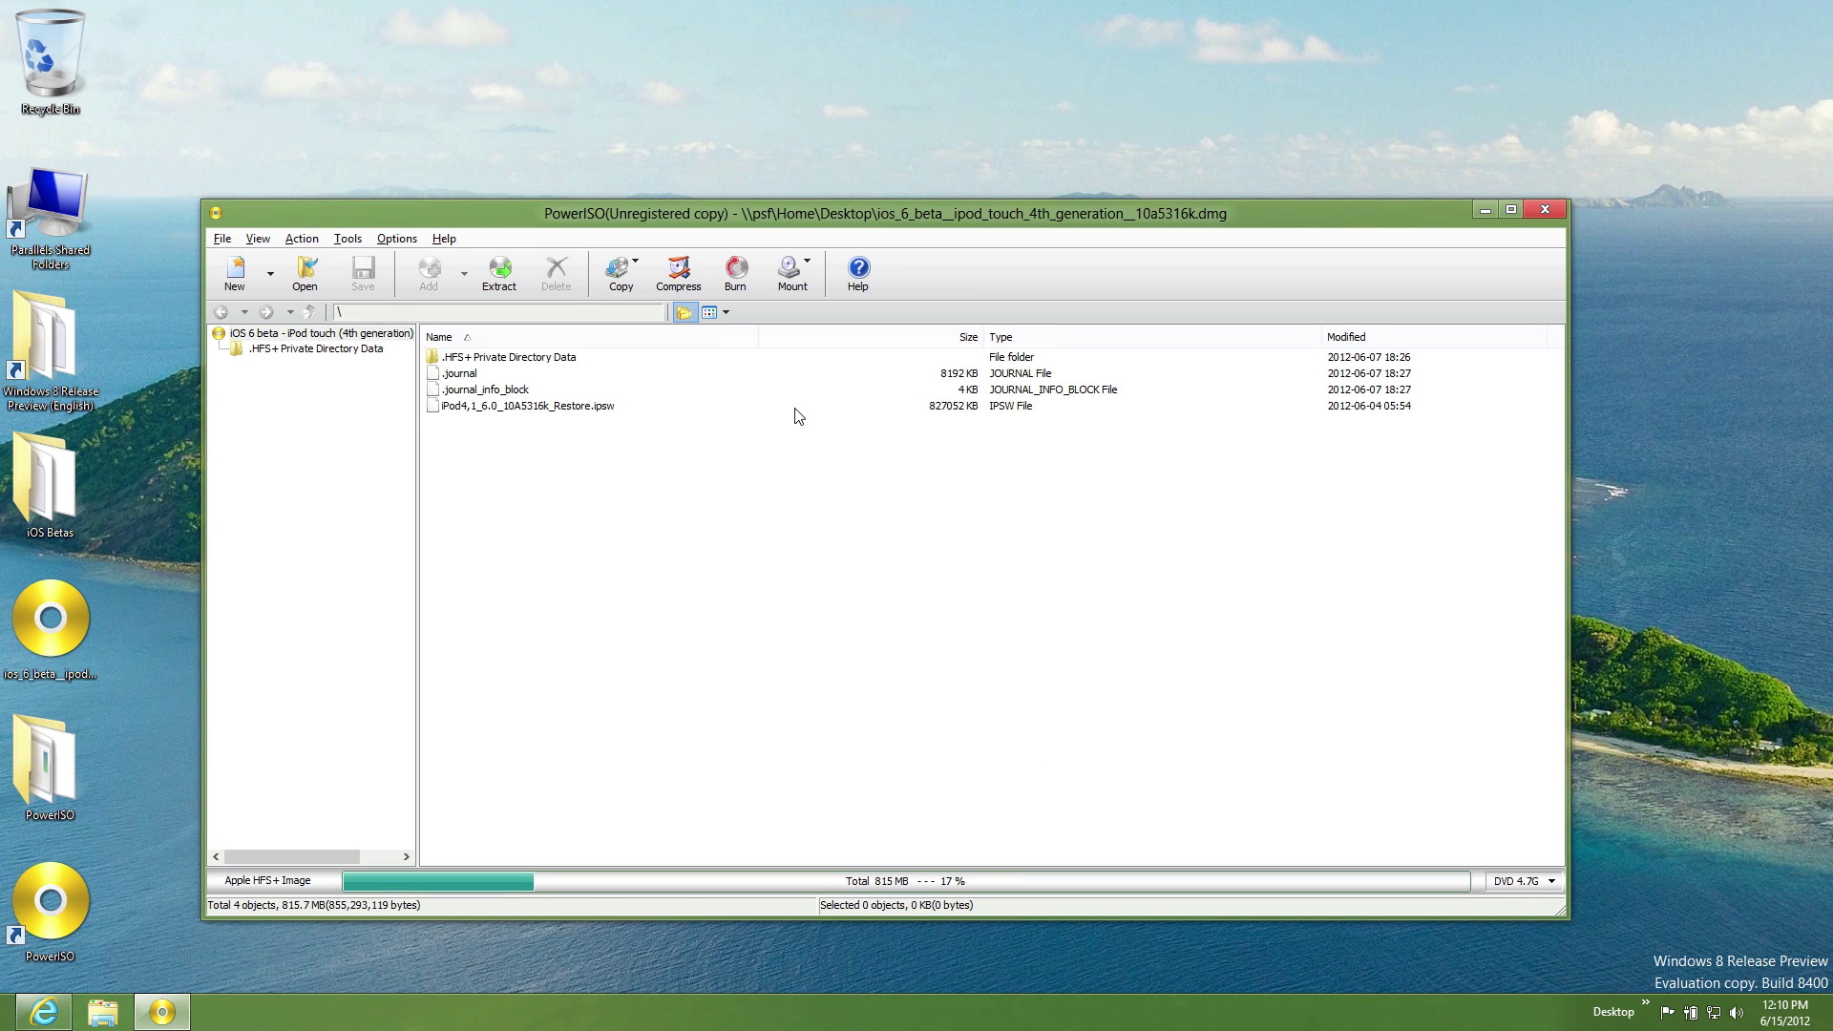
pyautogui.moveTo(941, 217); pyautogui.dragTo(958, 174)
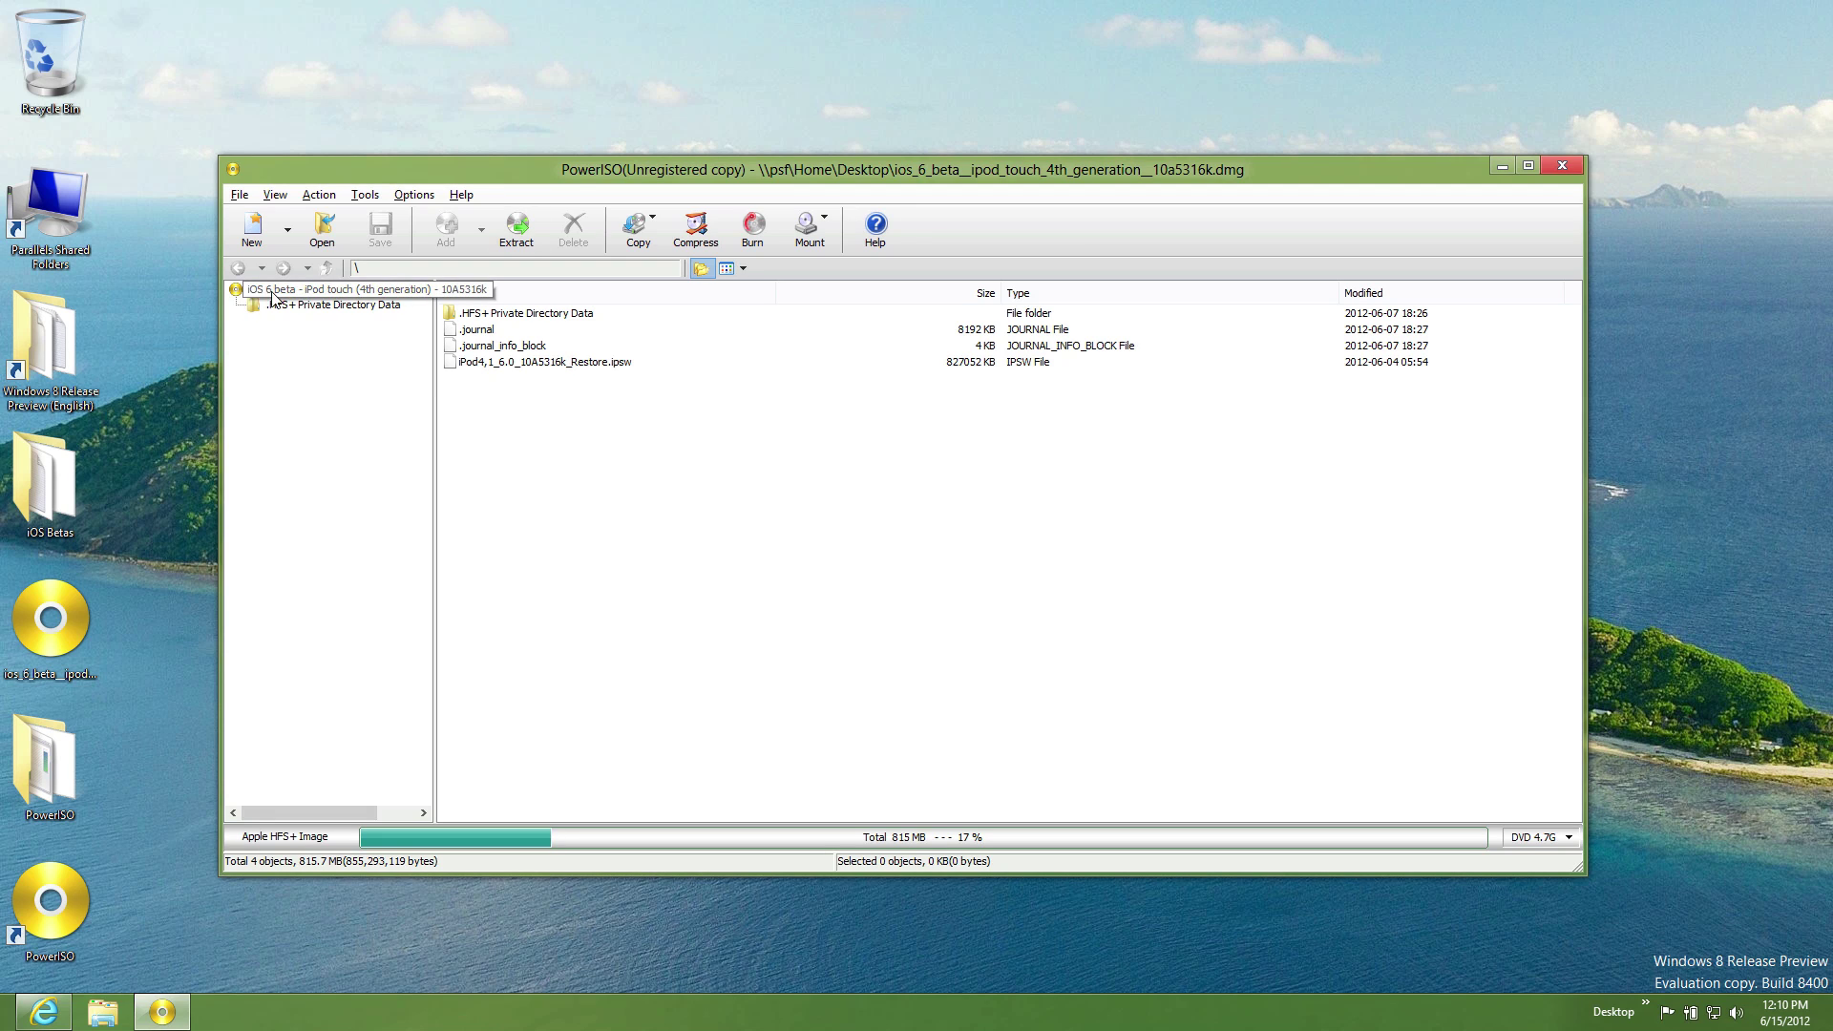
pyautogui.click(271, 291)
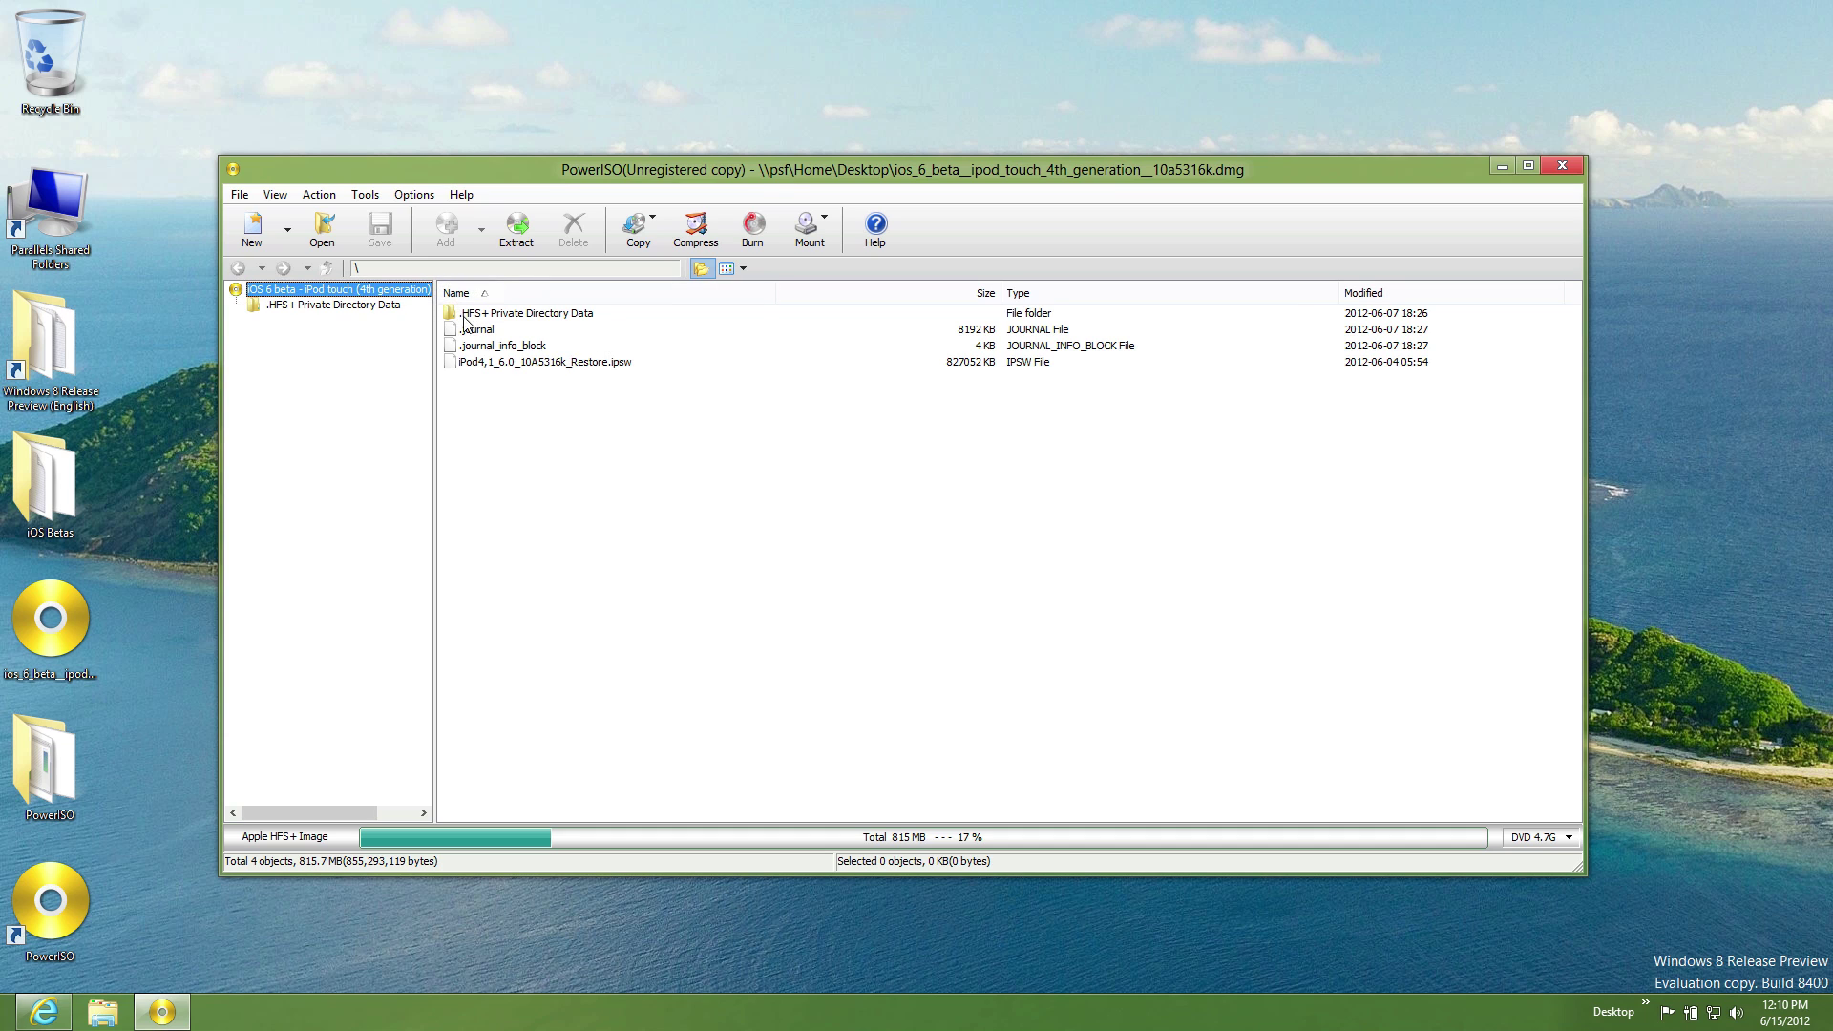
pyautogui.click(507, 364)
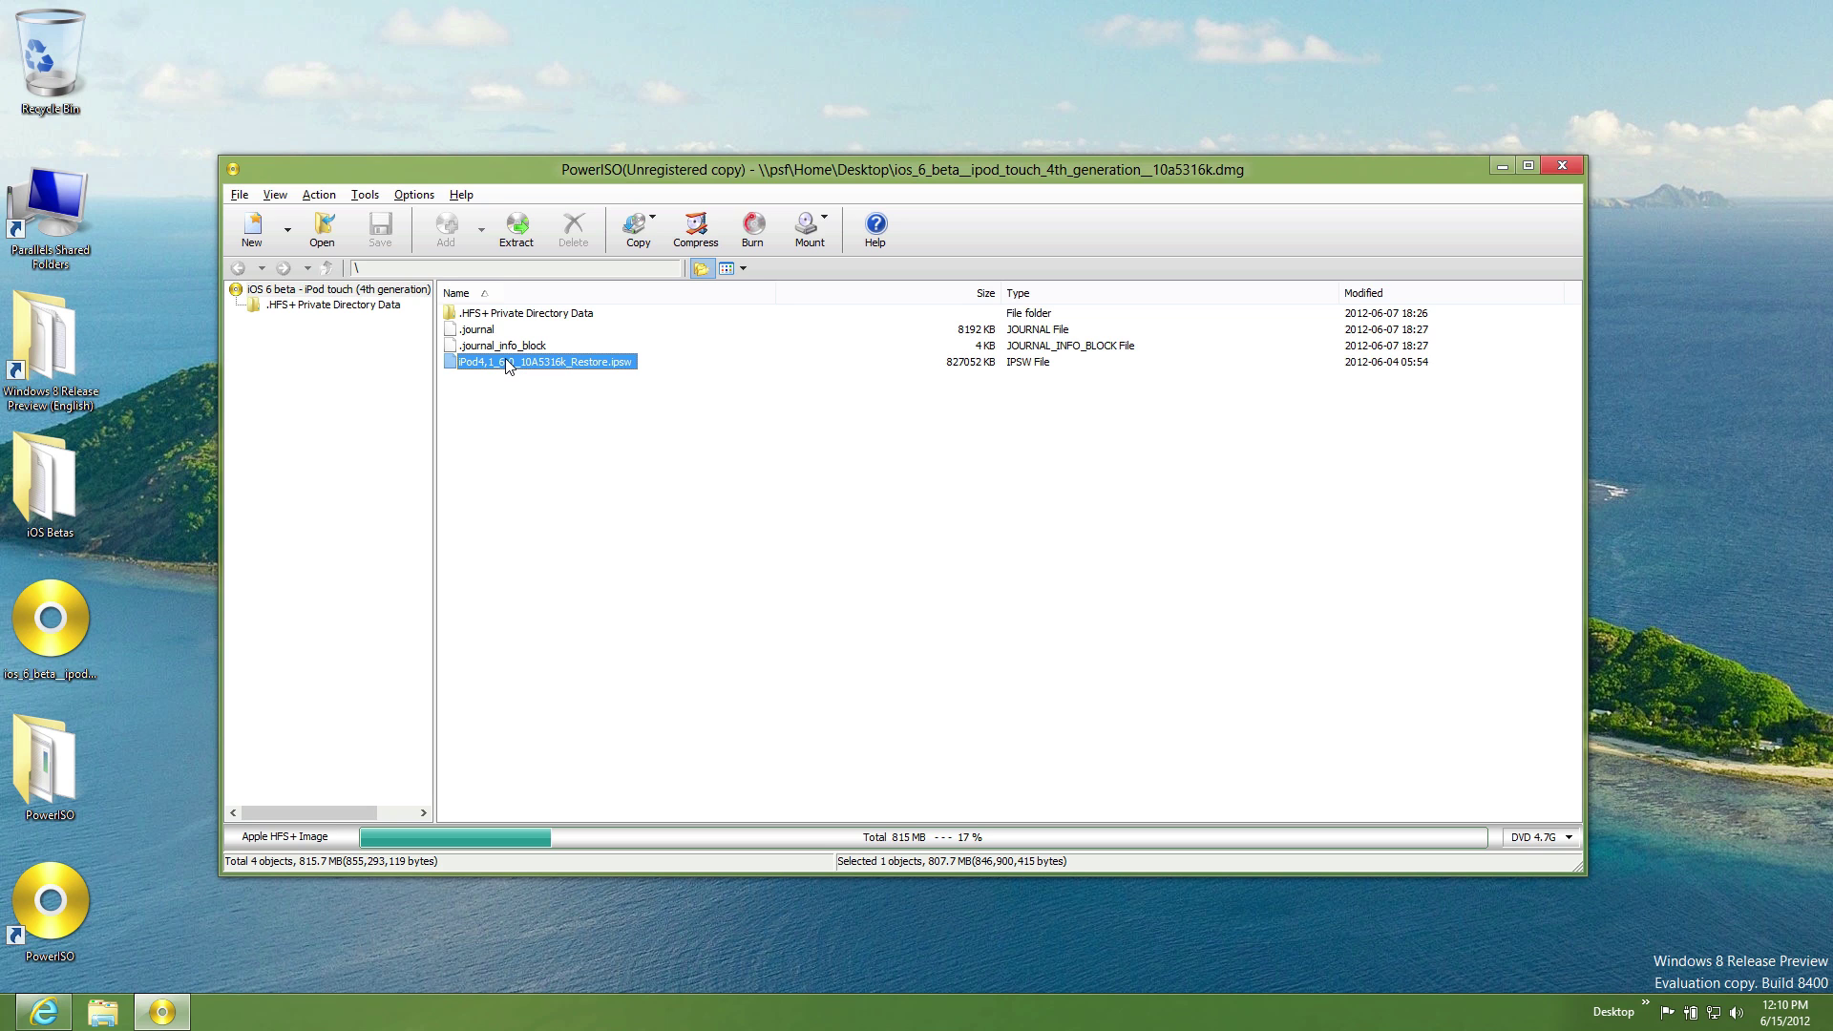
# Extract iPod4,1_6.0_10A5316k_Restore.ipsw with the destination folder set to Desktop.
pyautogui.rightClick(506, 363)
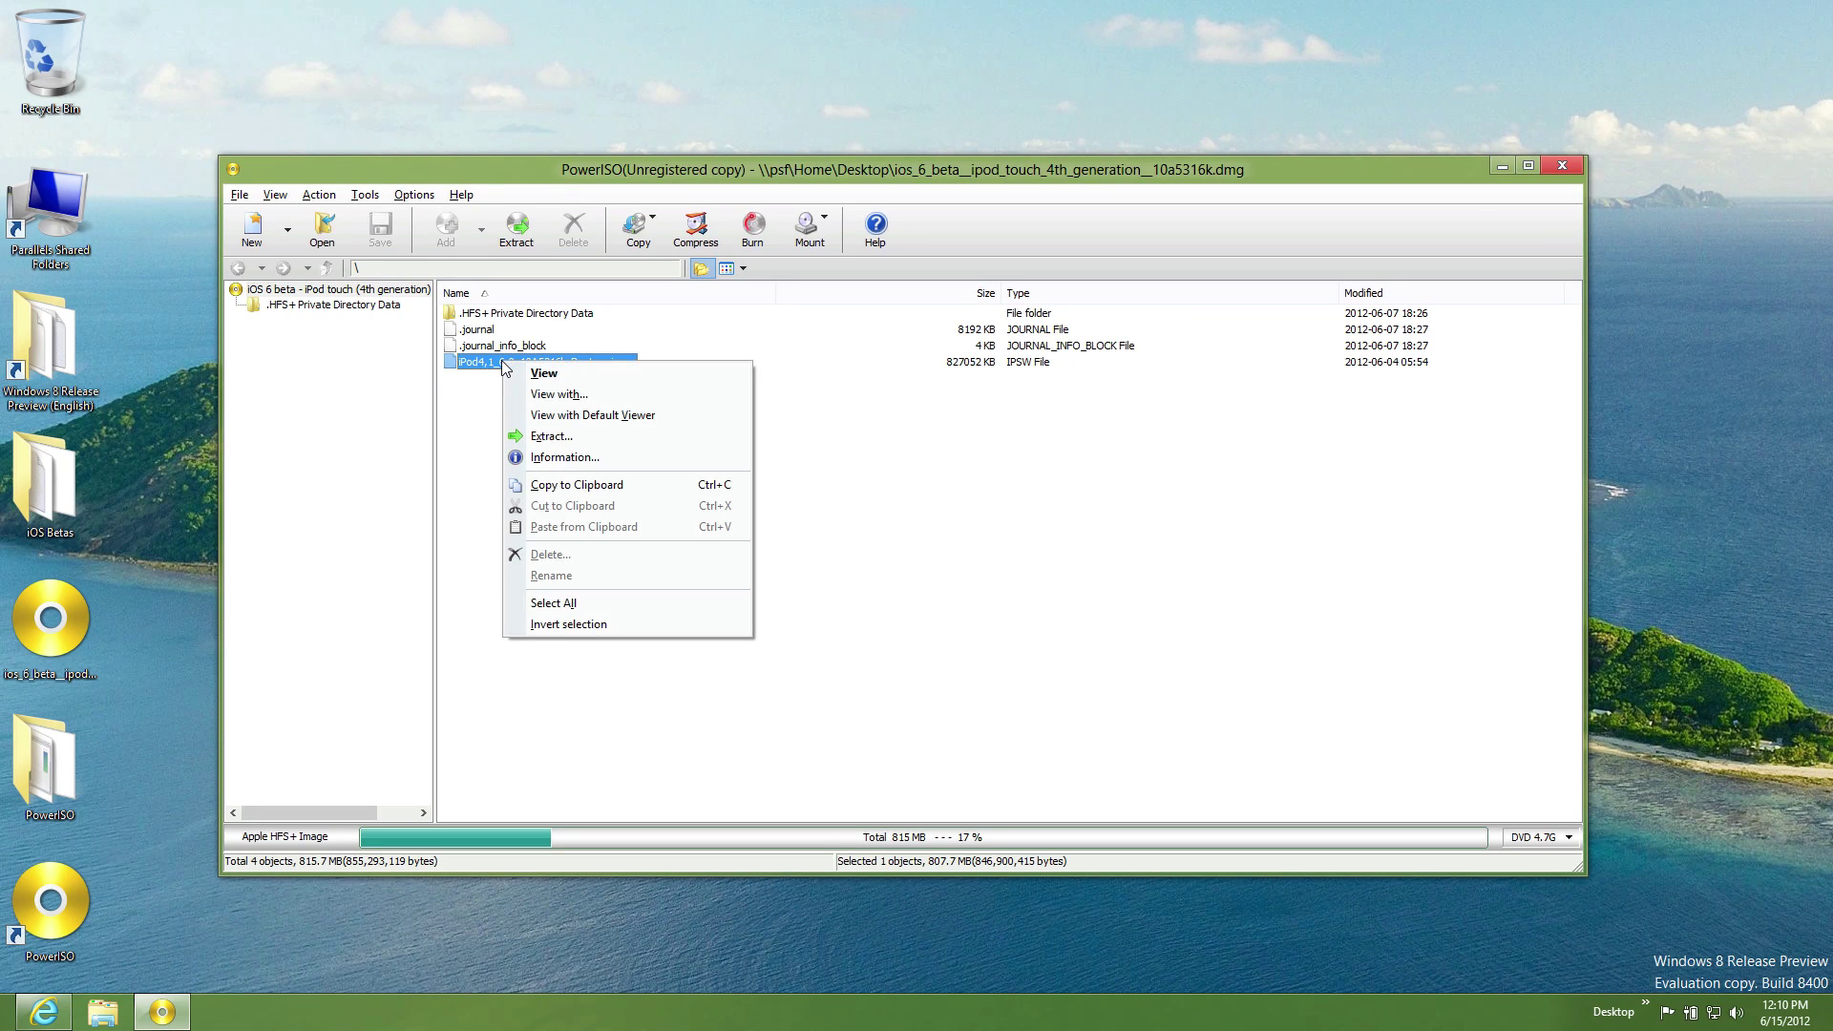
pyautogui.click(551, 436)
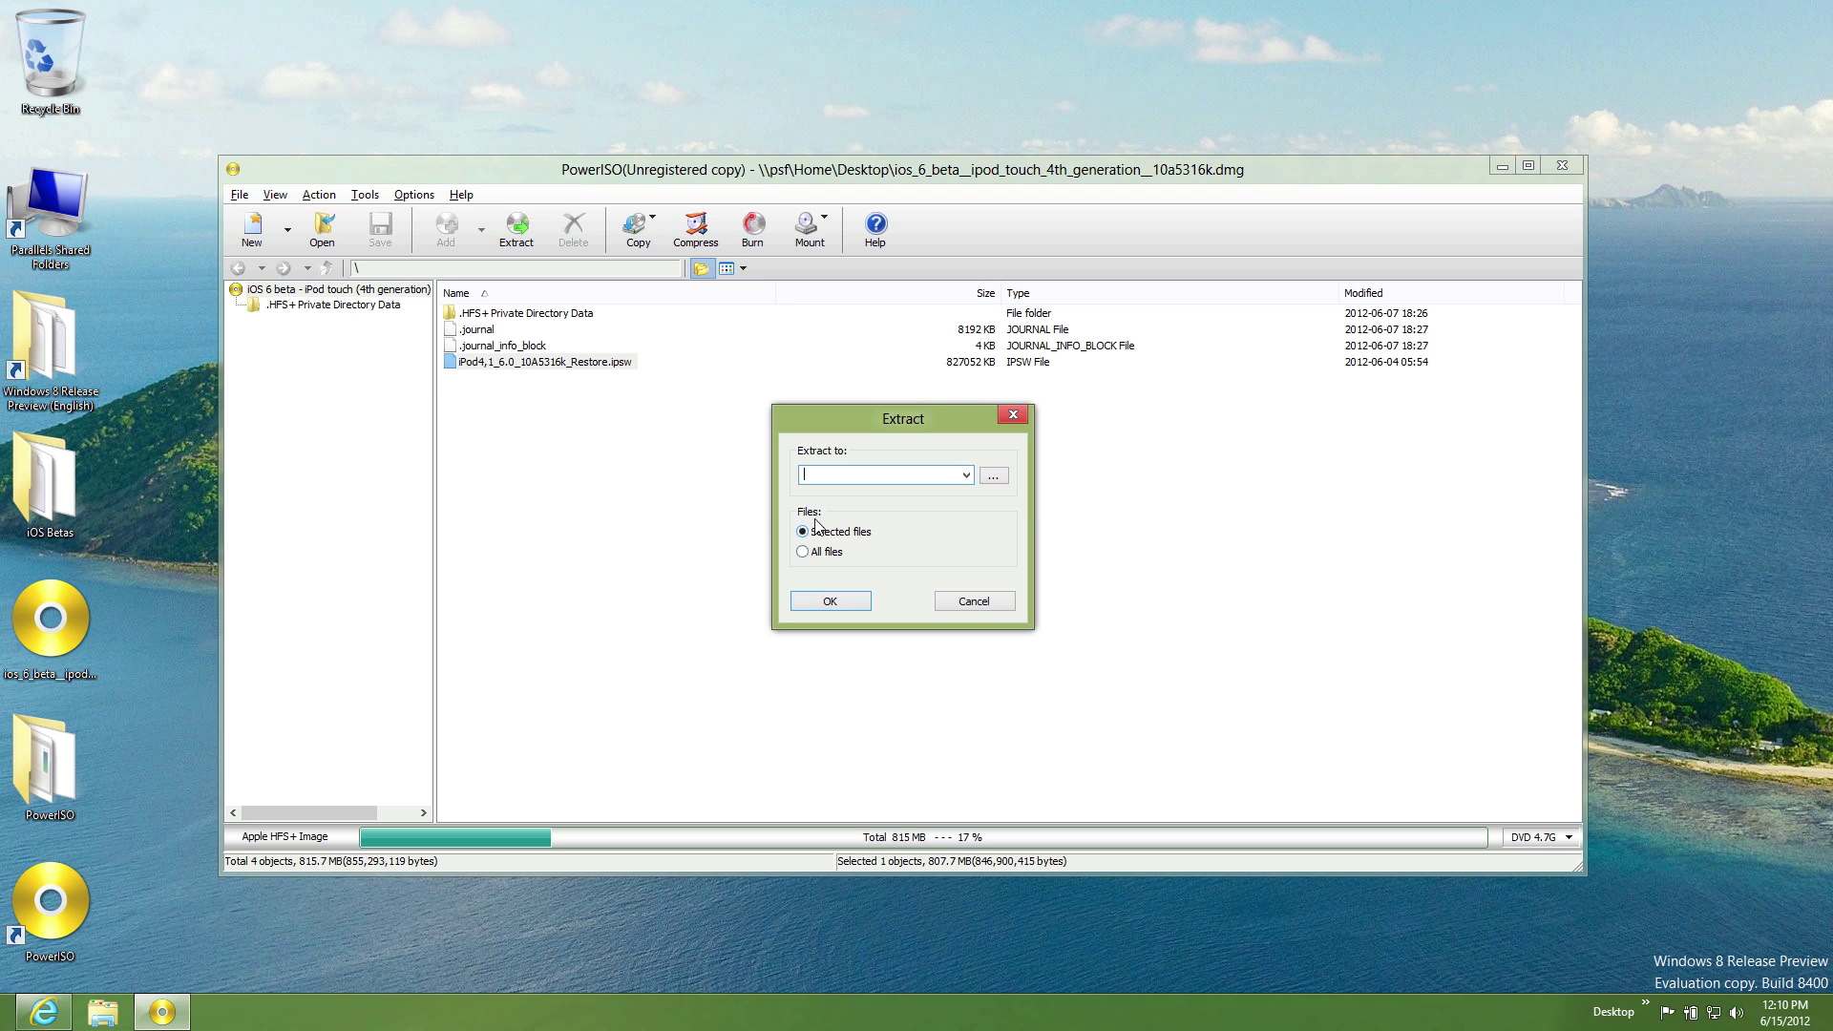
pyautogui.click(993, 475)
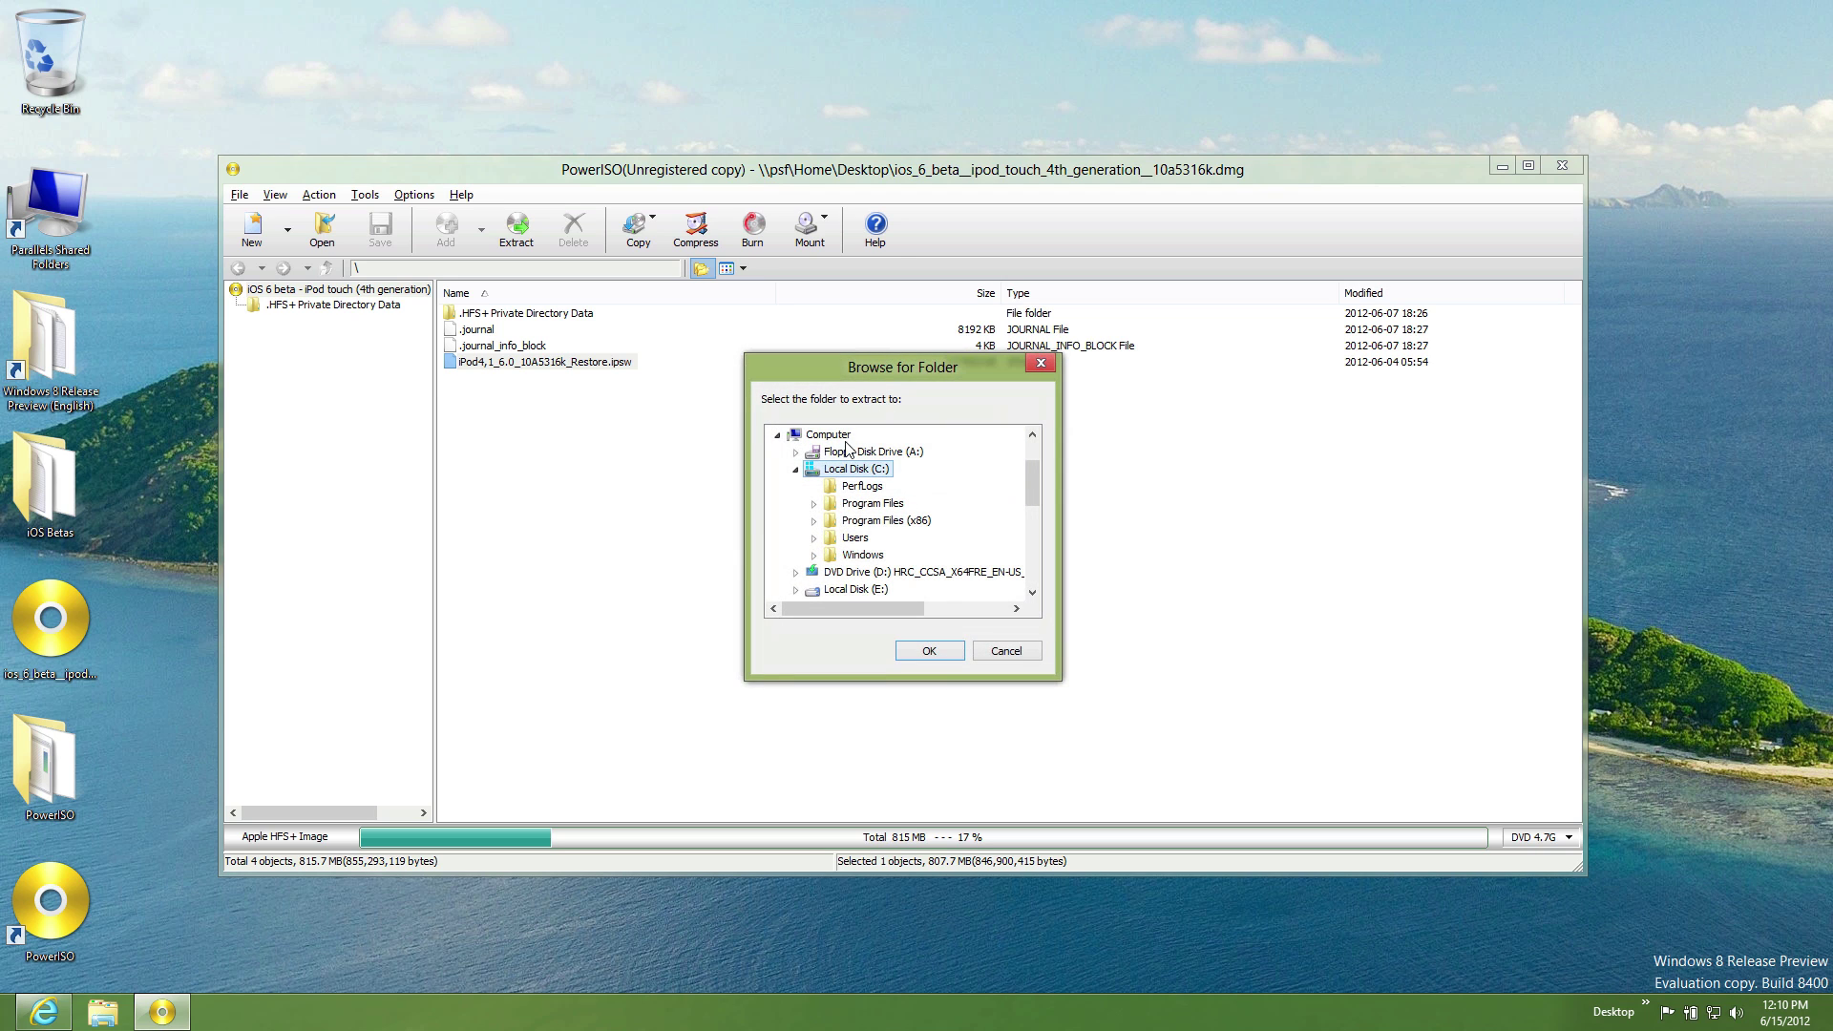
pyautogui.scroll(2, 982, 491)
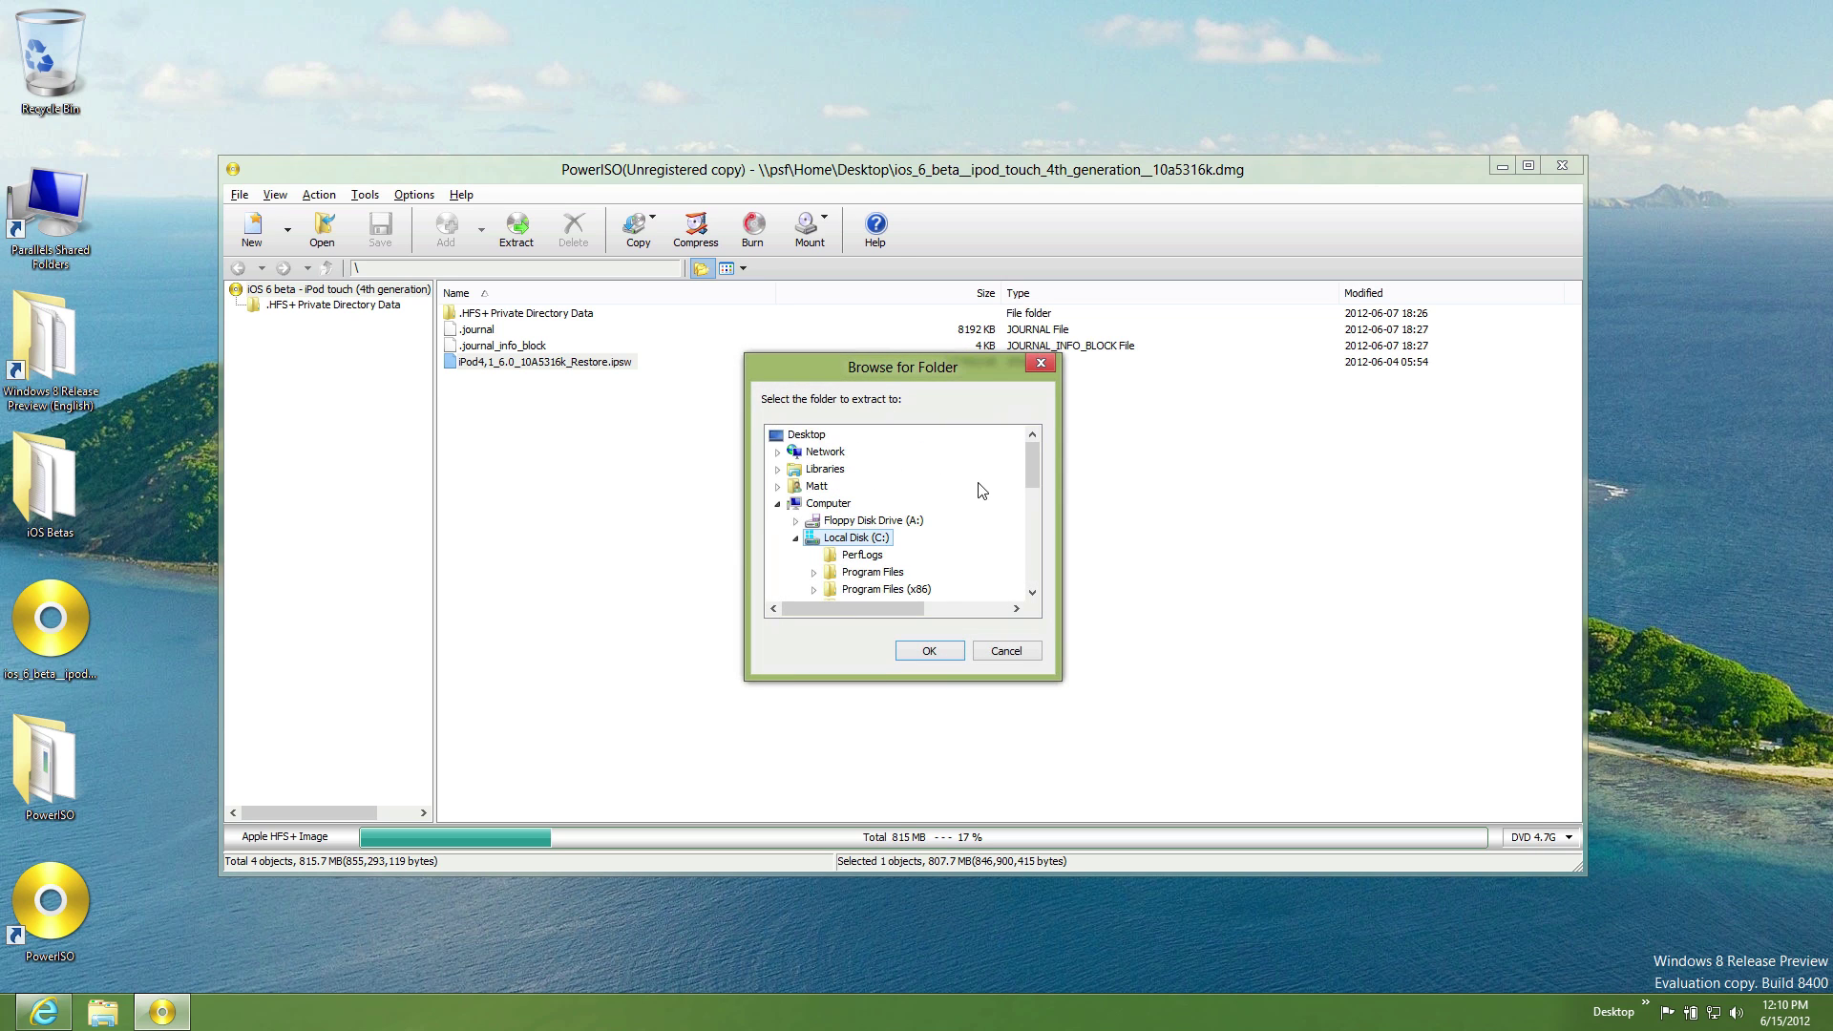
pyautogui.click(804, 437)
pyautogui.click(937, 651)
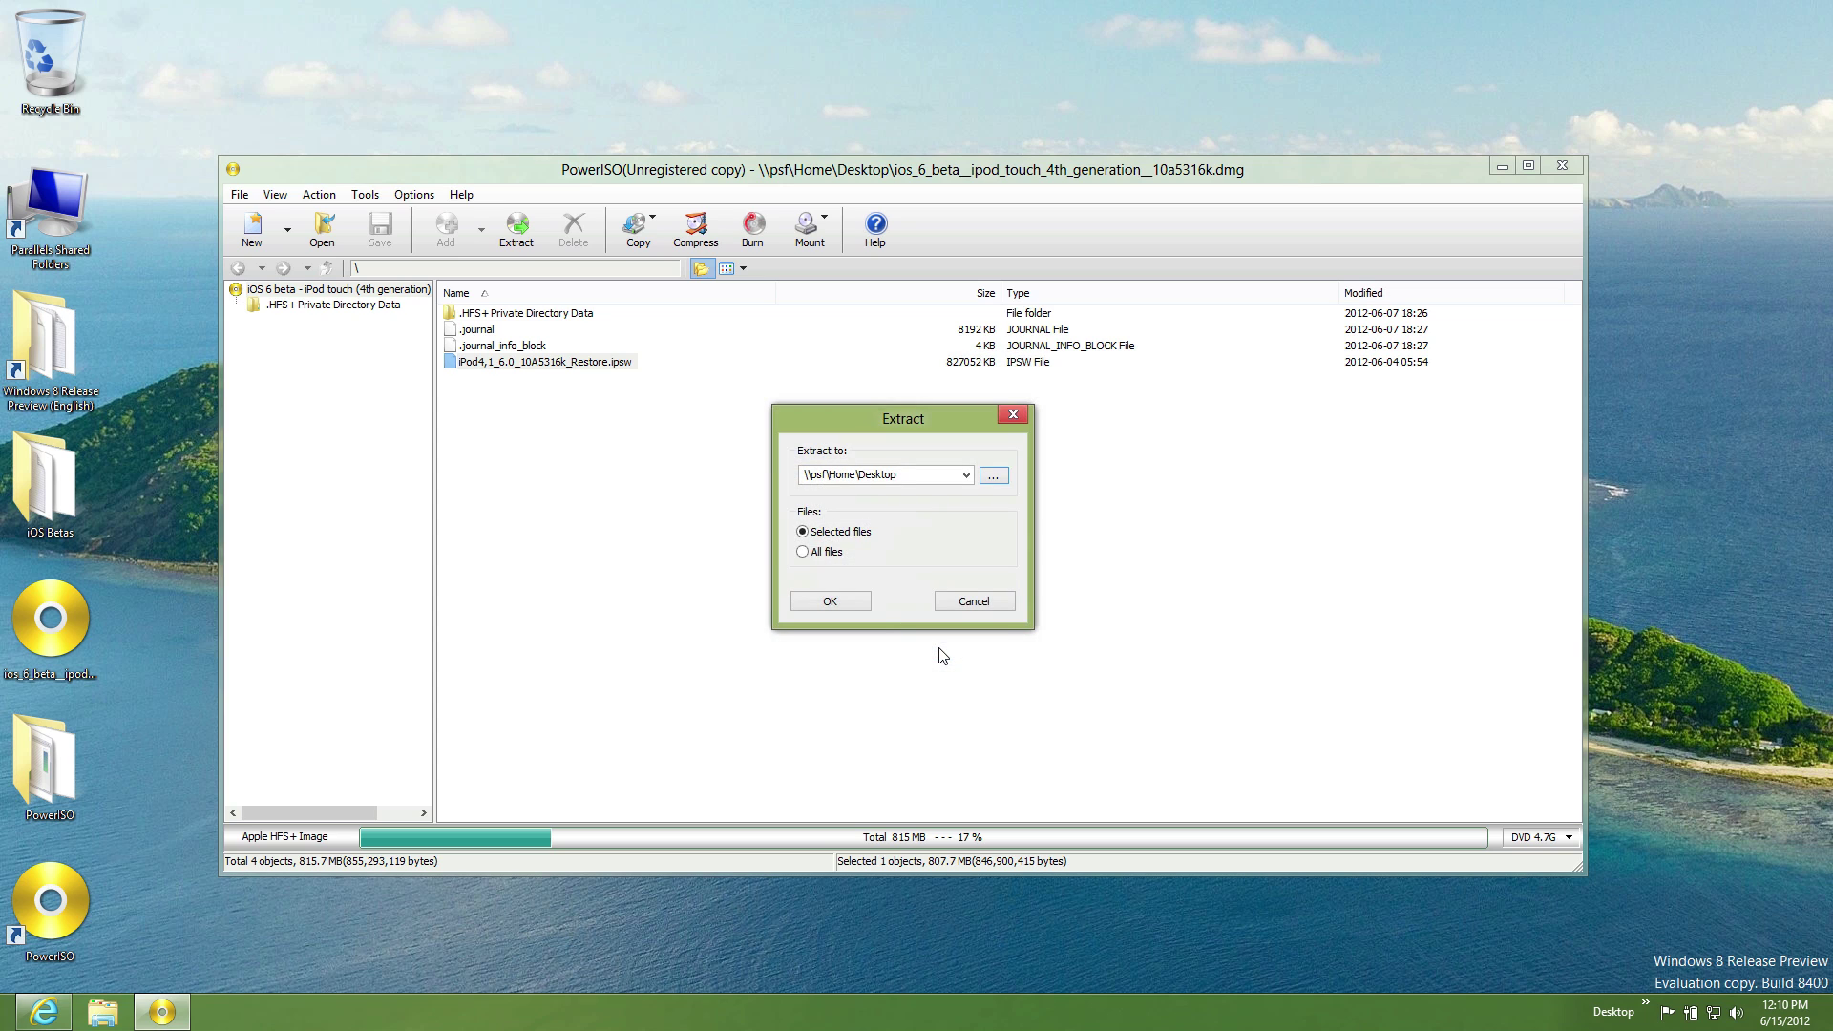
pyautogui.click(848, 601)
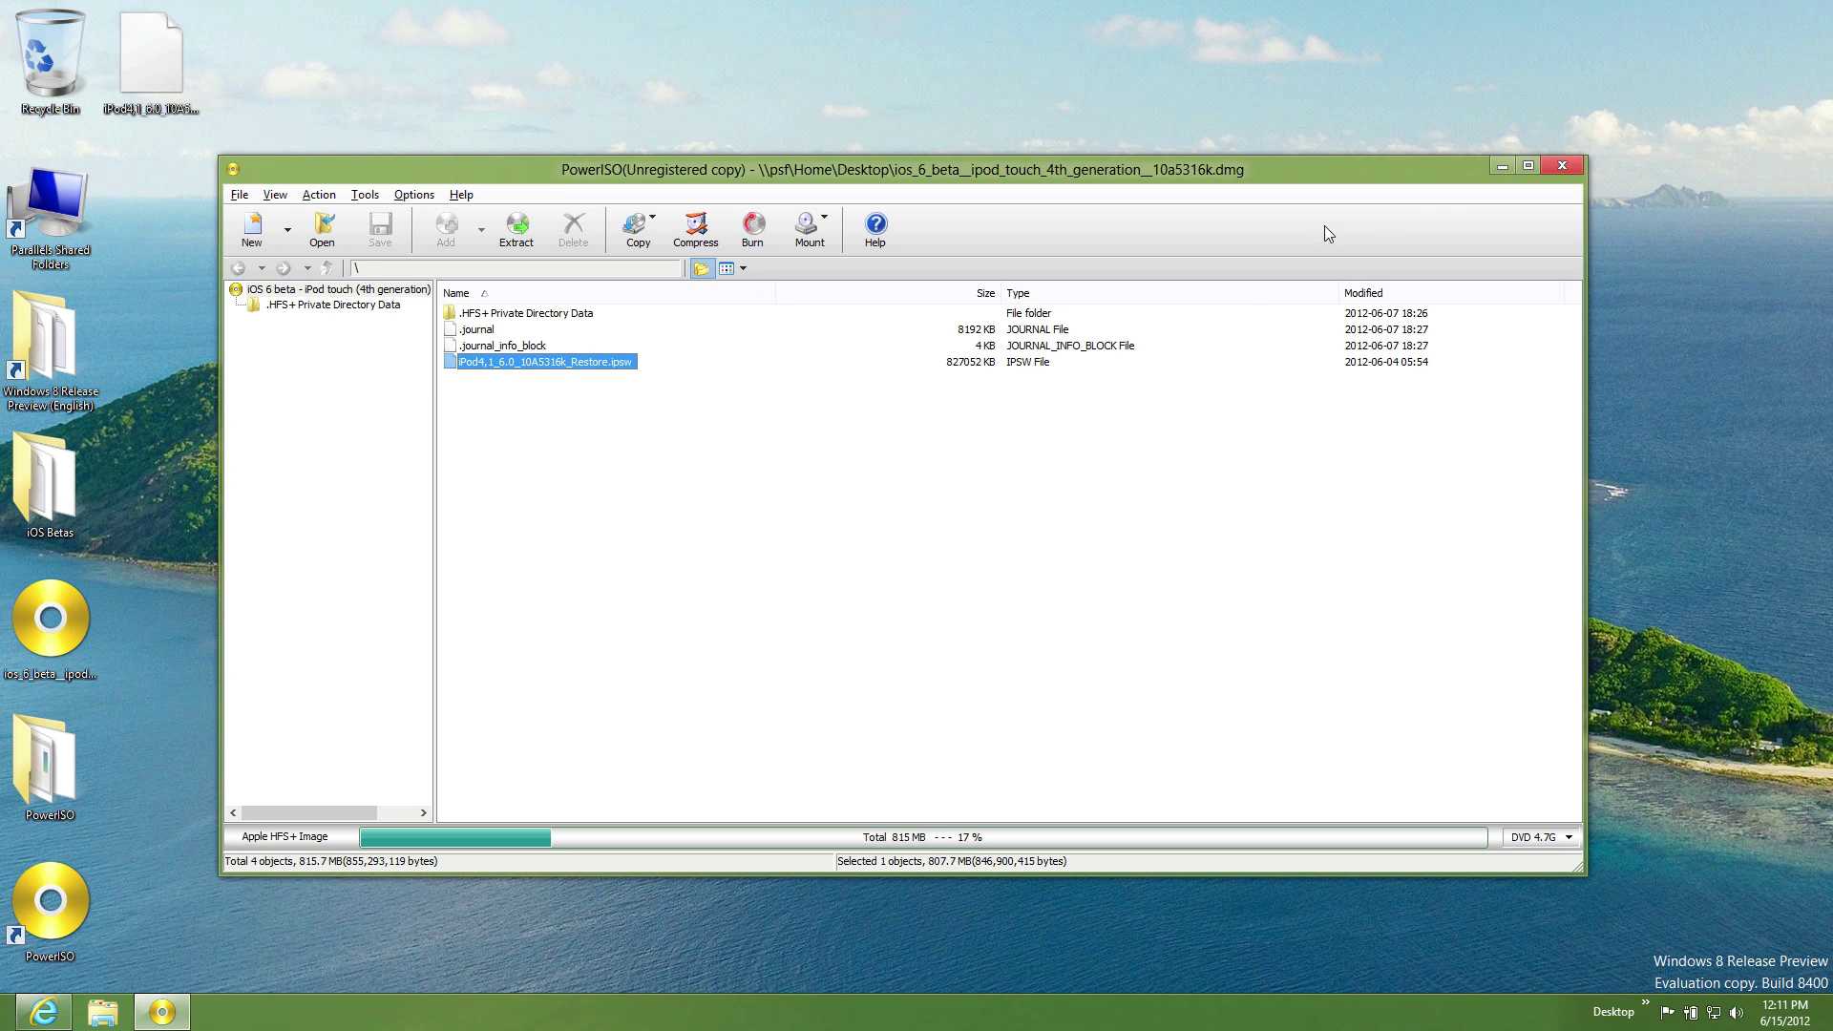
# Minimize PowerISO and select the extracted 116 MB IPSW file on the desktop to see its details.
pyautogui.click(1502, 167)
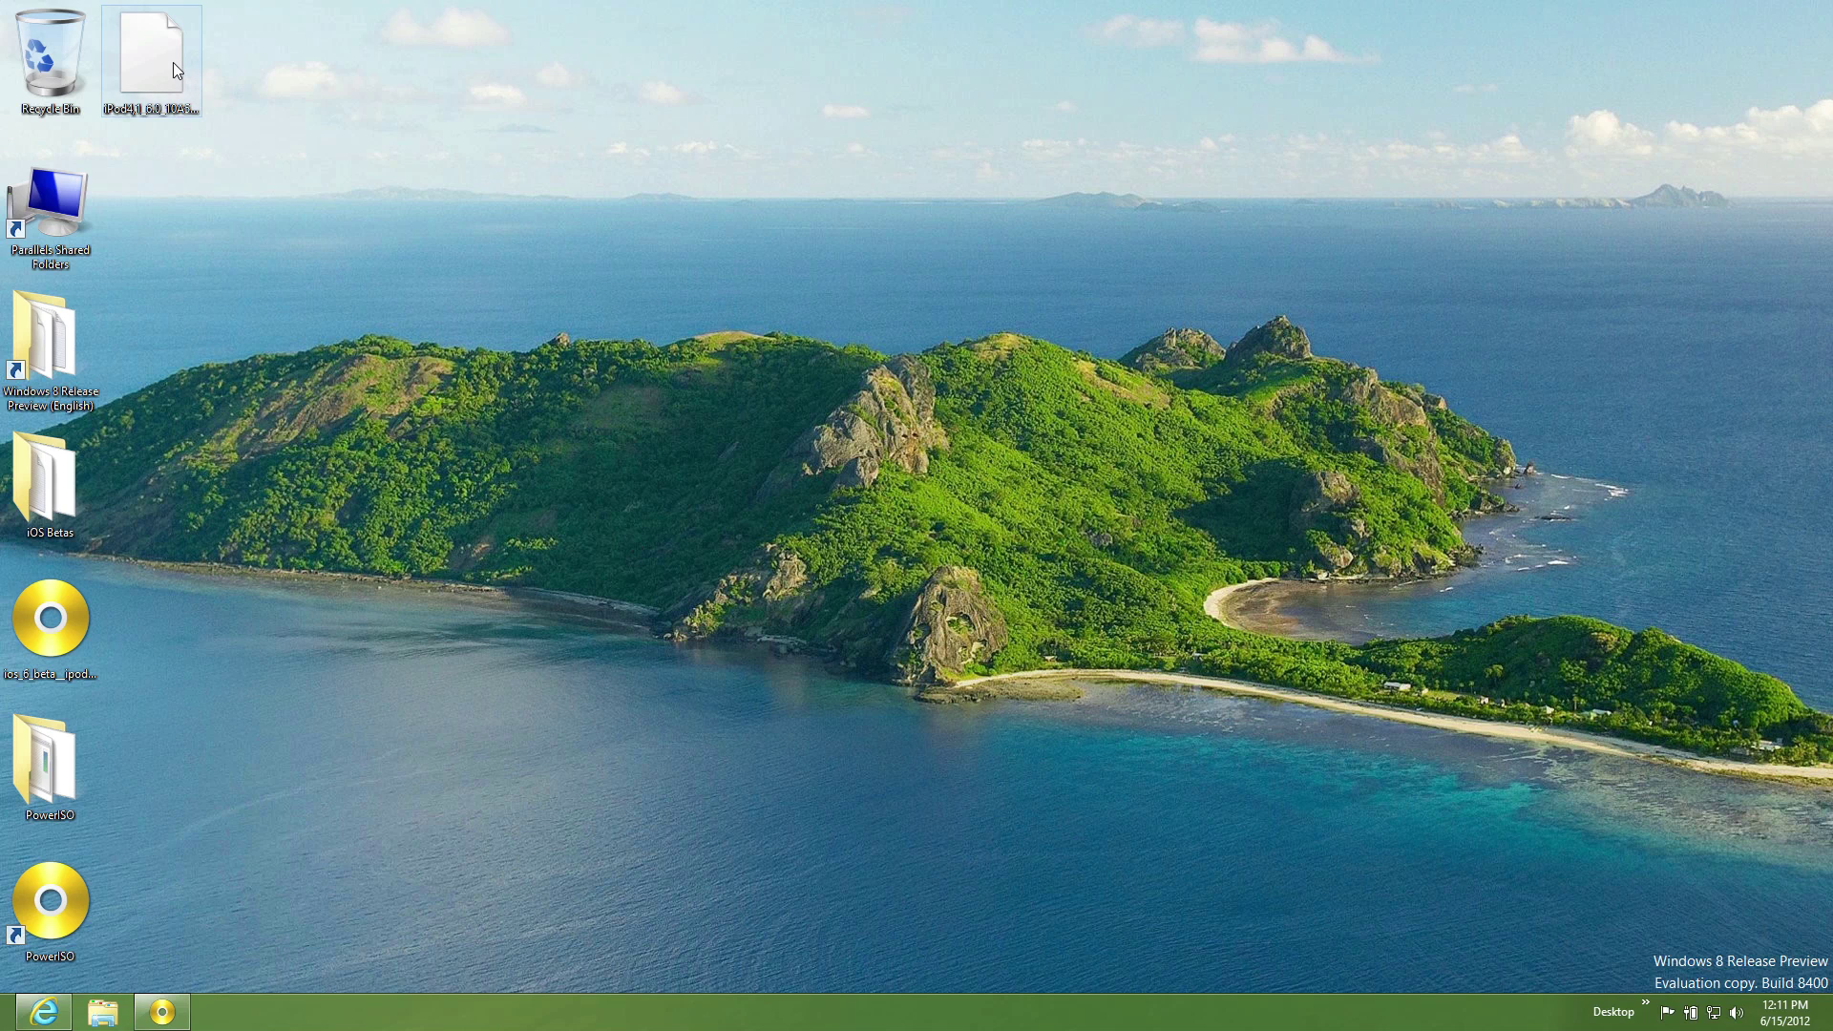
pyautogui.click(187, 86)
pyautogui.moveTo(144, 59)
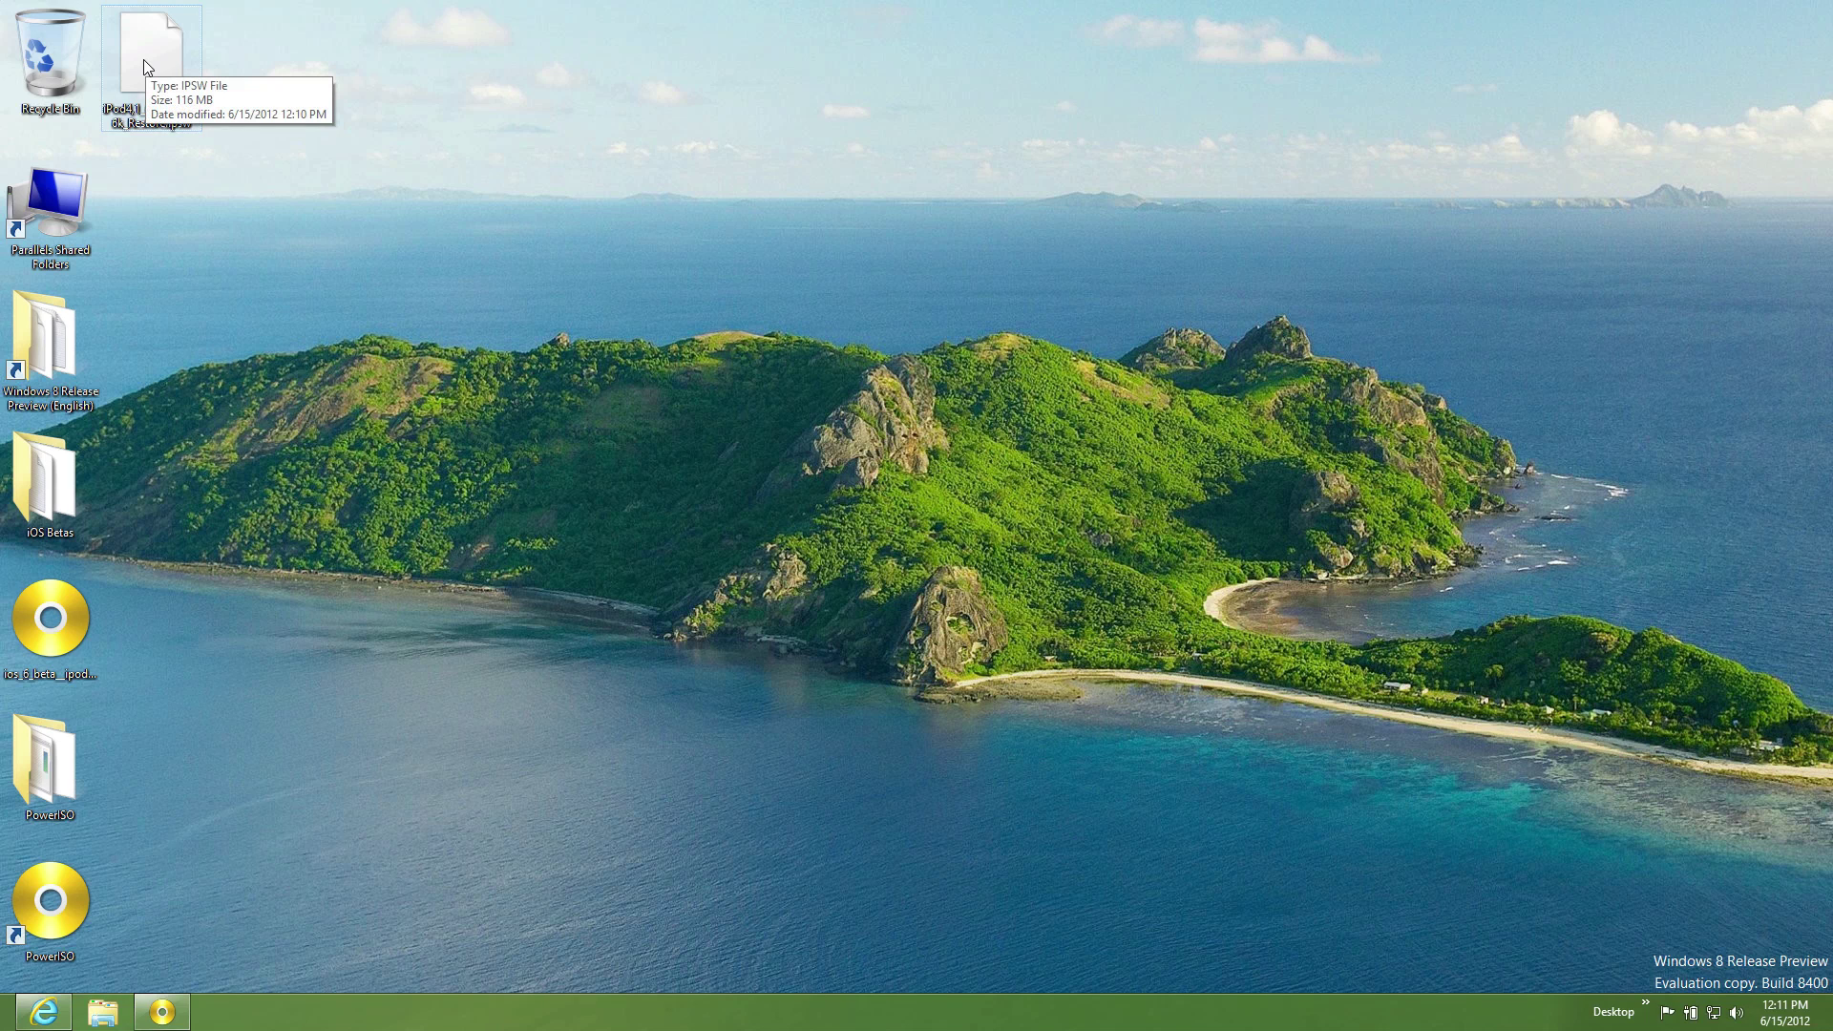